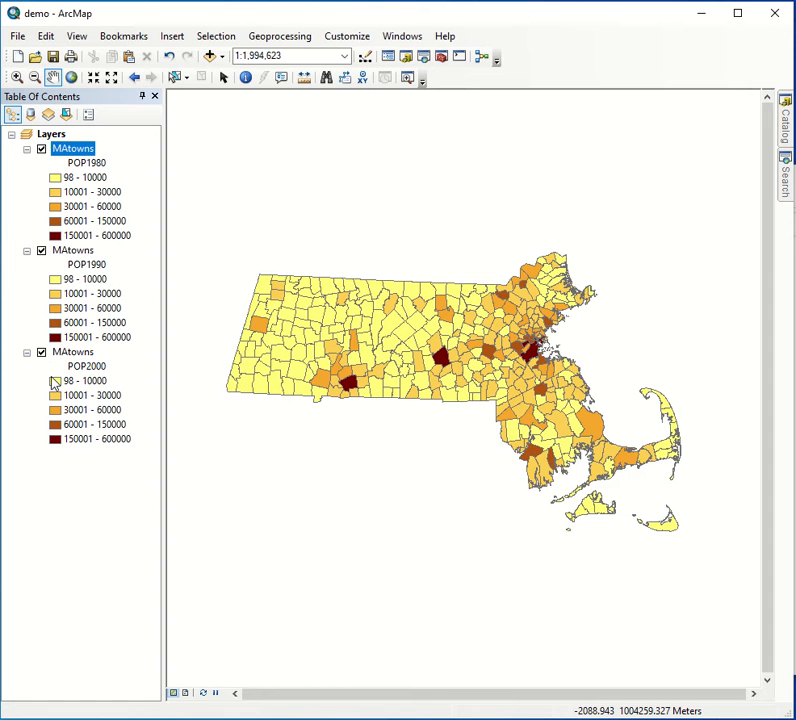
# - Switch to layout view and enlarge the Massachusetts map inside its data frame to a scale of about 1:2,370,000
pyautogui.click(47, 135)
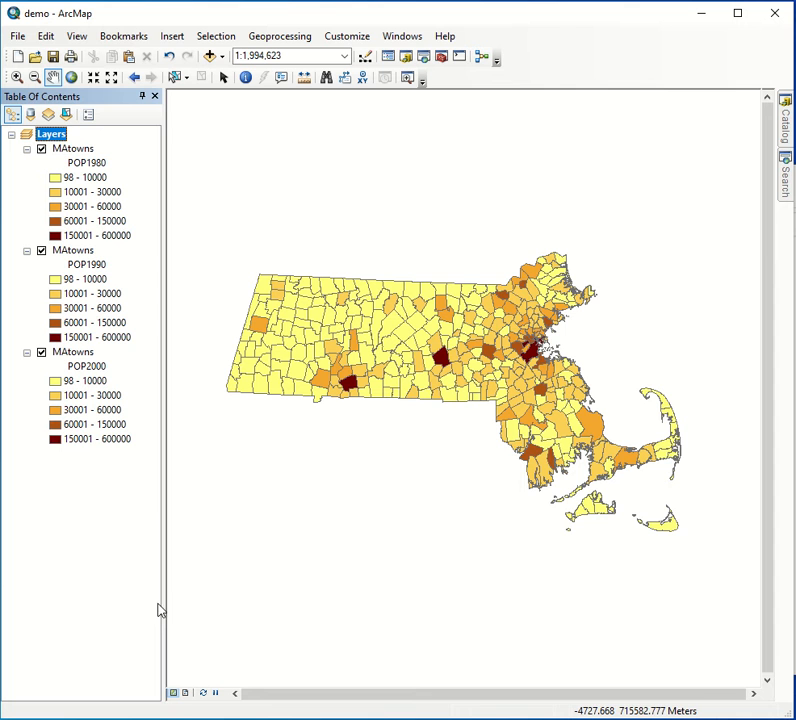
pyautogui.click(185, 694)
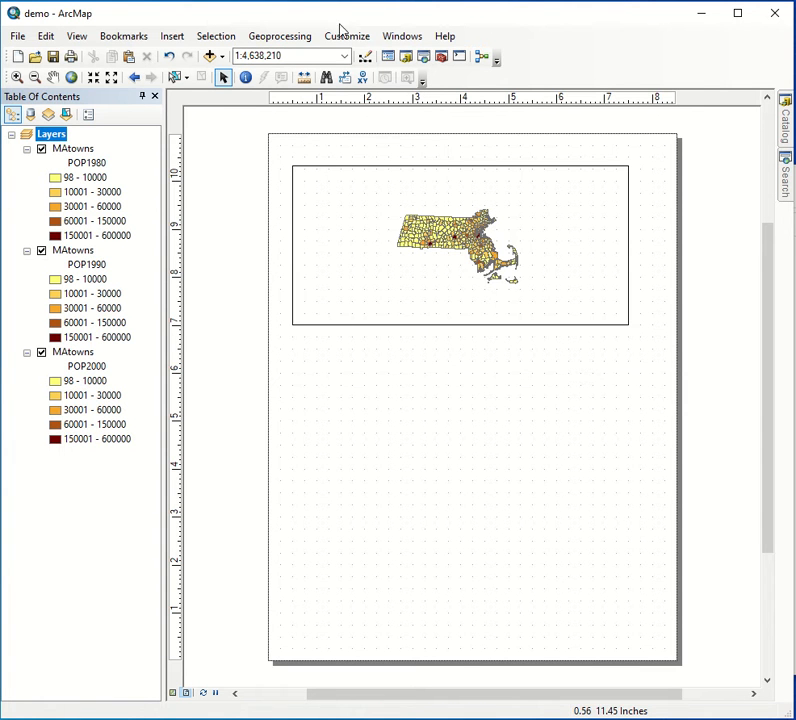
pyautogui.click(310, 180)
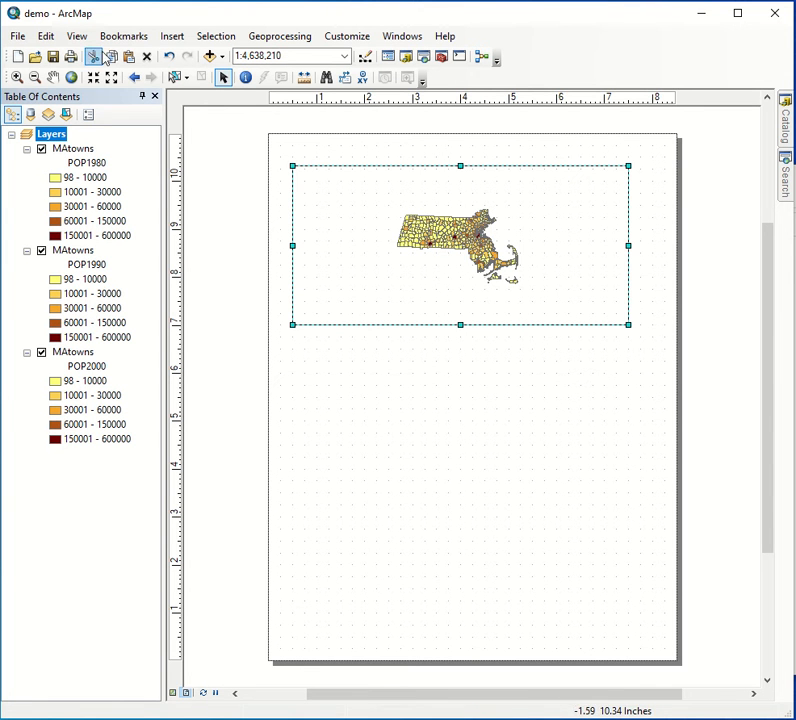
pyautogui.click(16, 77)
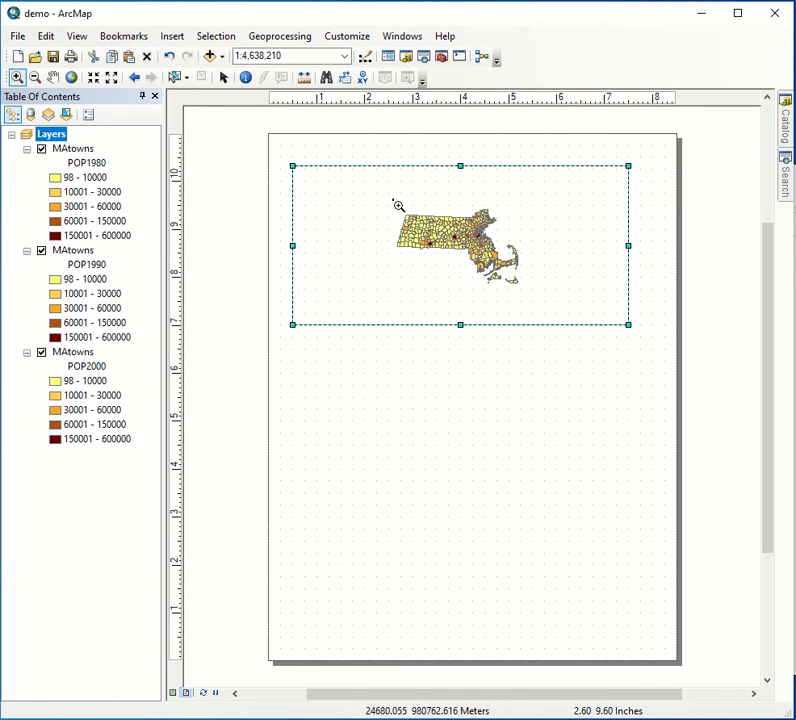
pyautogui.moveTo(396, 203); pyautogui.dragTo(538, 293)
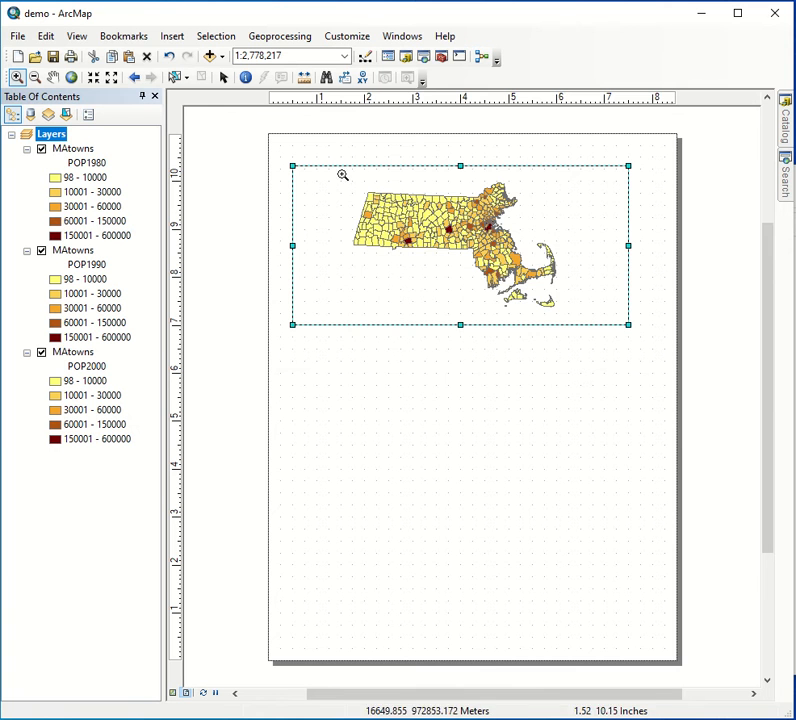
pyautogui.moveTo(341, 174); pyautogui.dragTo(570, 314)
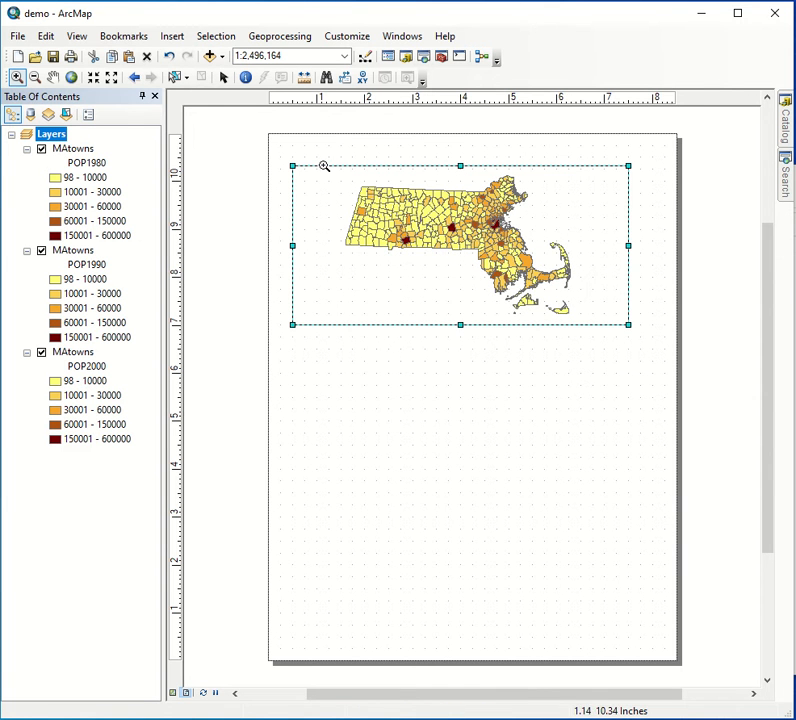
pyautogui.moveTo(329, 167); pyautogui.dragTo(593, 319)
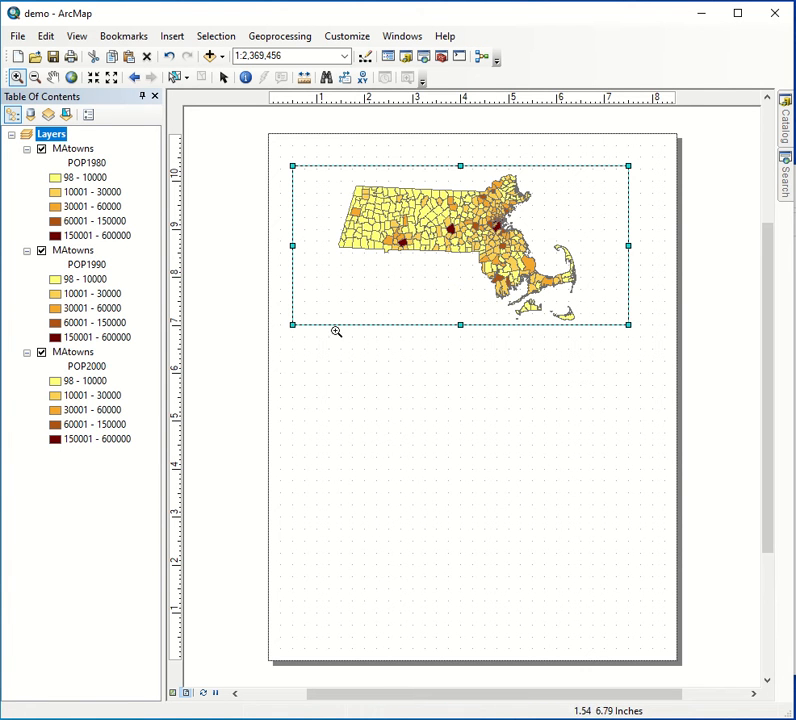
# - Move the data frame closer to the page's upper-left corner and narrow it to about 6.25 inches wide
pyautogui.click(222, 78)
pyautogui.moveTo(391, 178)
pyautogui.mouseDown()
pyautogui.moveTo(400, 178)
pyautogui.moveTo(383, 164)
pyautogui.mouseUp()
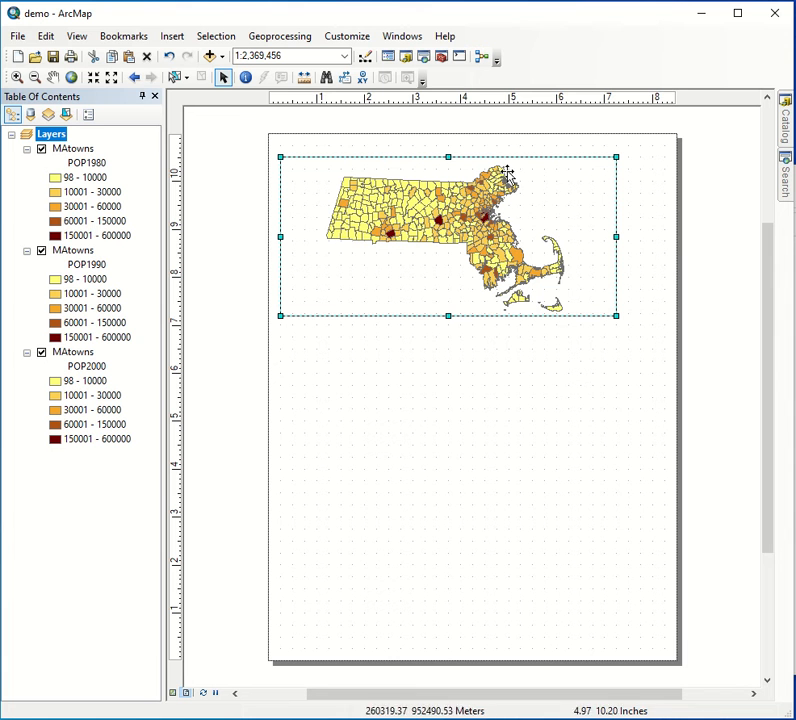
pyautogui.moveTo(616, 236); pyautogui.dragTo(581, 236)
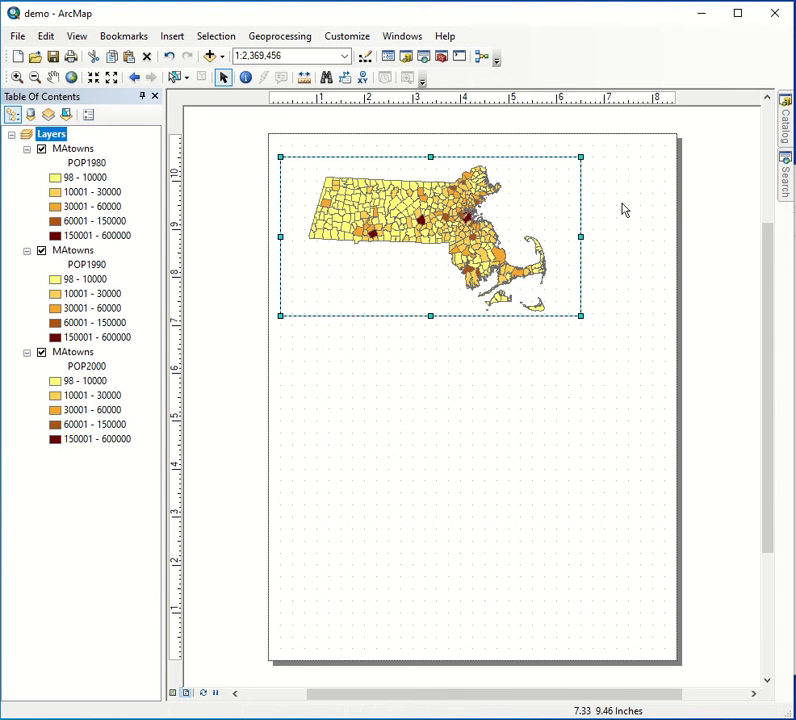
pyautogui.click(547, 458)
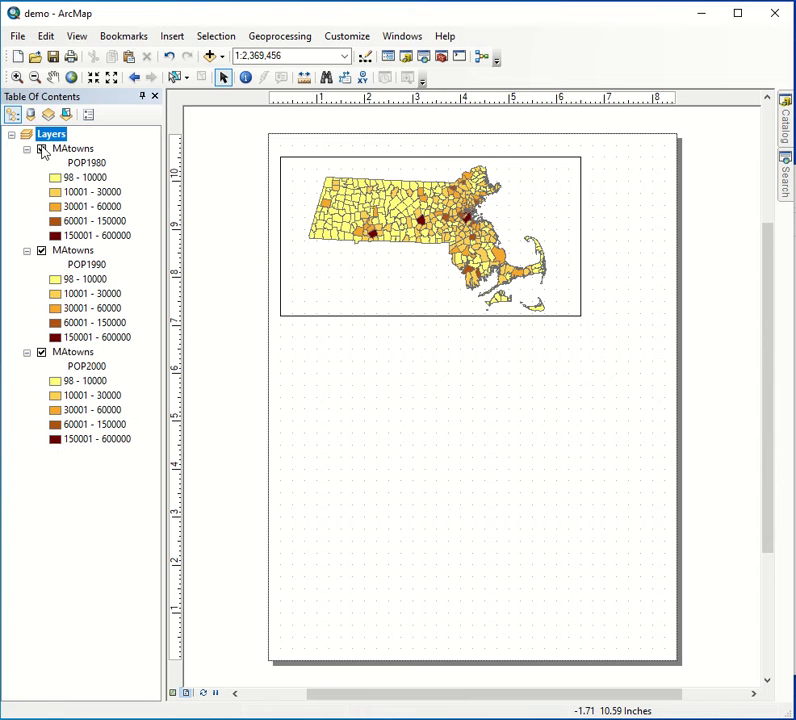
# - Toggle the POP1980 layer off and on to compare it with the layer beneath
pyautogui.click(41, 149)
pyautogui.click(41, 149)
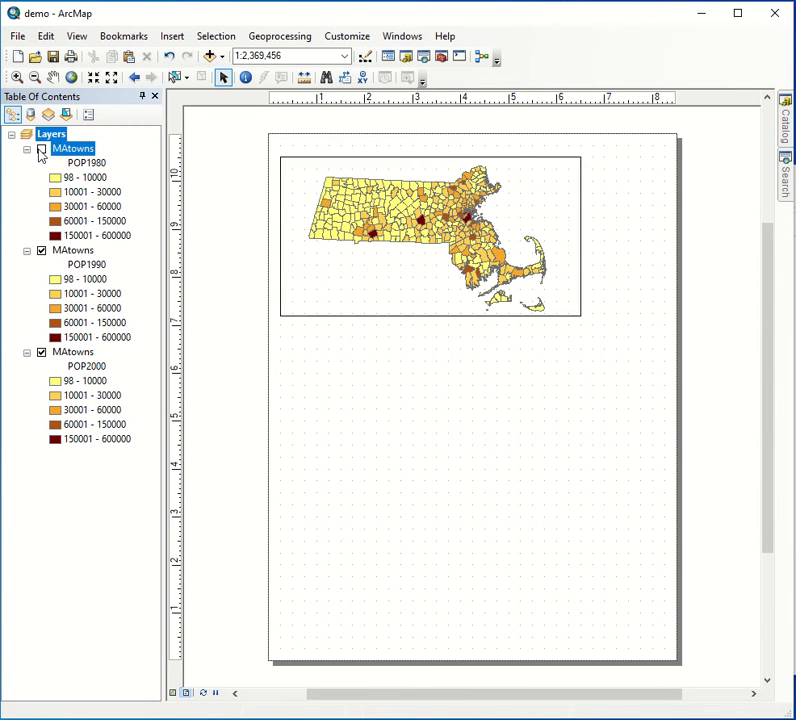
pyautogui.click(41, 149)
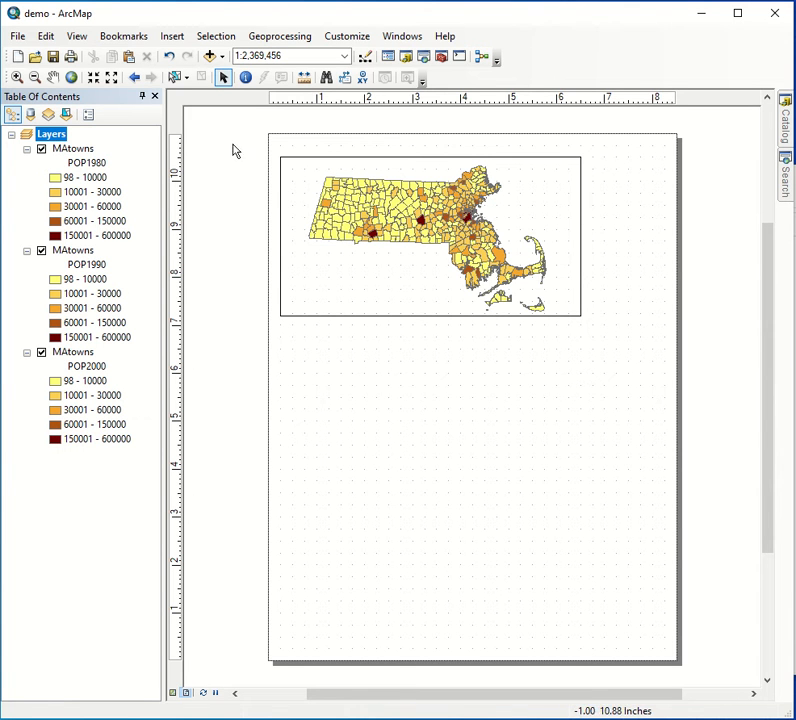
pyautogui.click(320, 55)
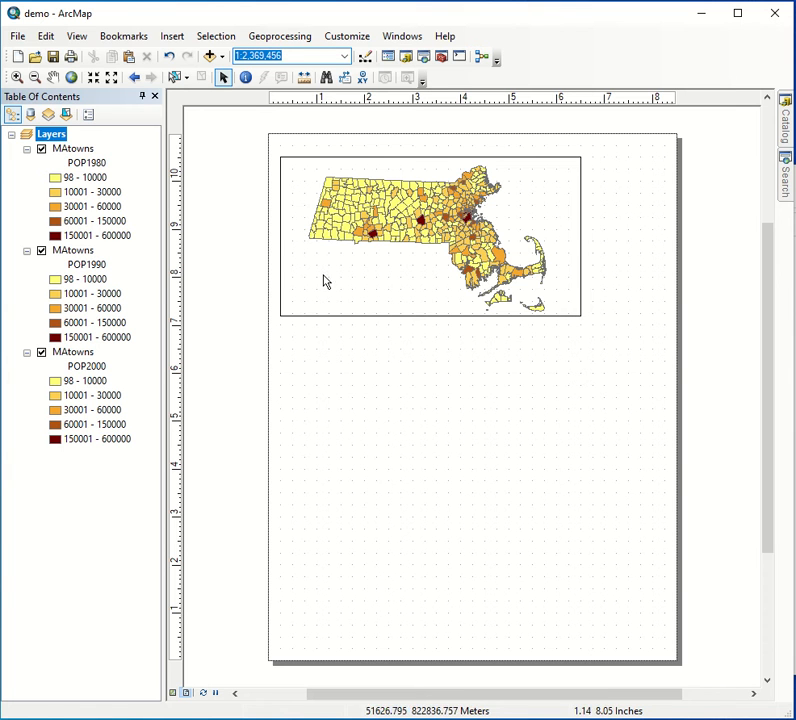
# - Duplicate the data frame twice and stack the two copies directly below the original on the page
pyautogui.click(288, 259)
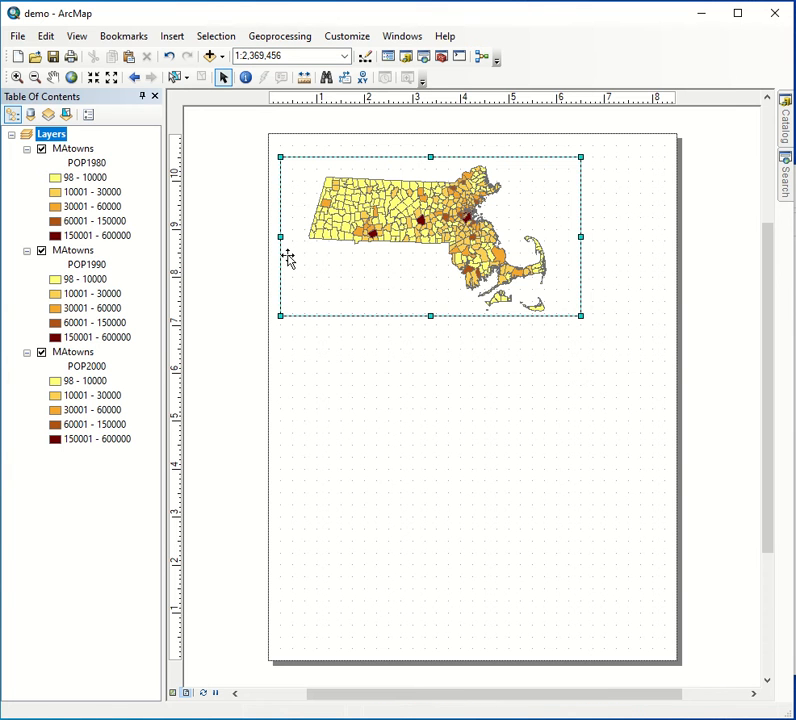
pyautogui.hotkey('ctrl', 'c')
pyautogui.hotkey('ctrl', 'v')
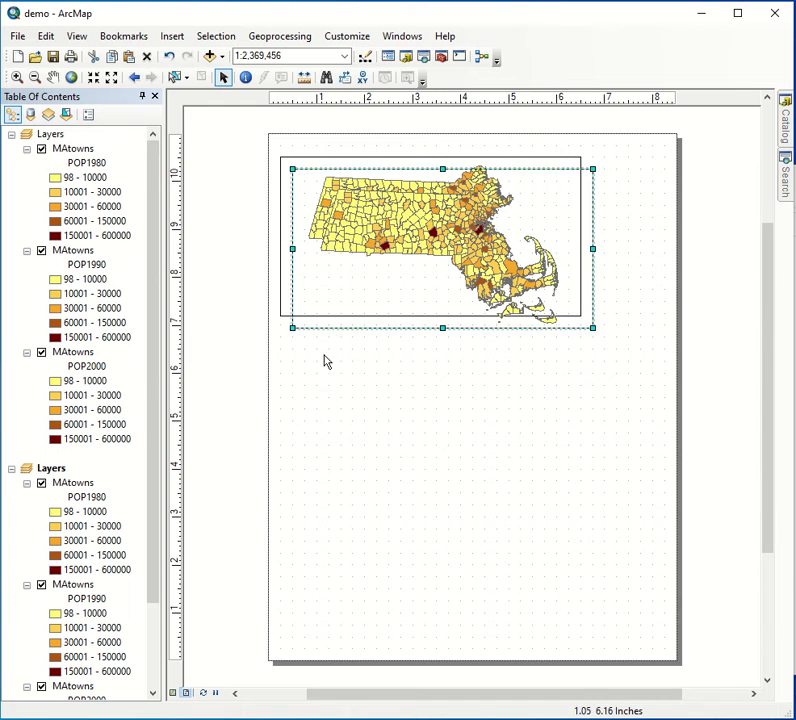
pyautogui.moveTo(344, 288); pyautogui.dragTo(332, 444)
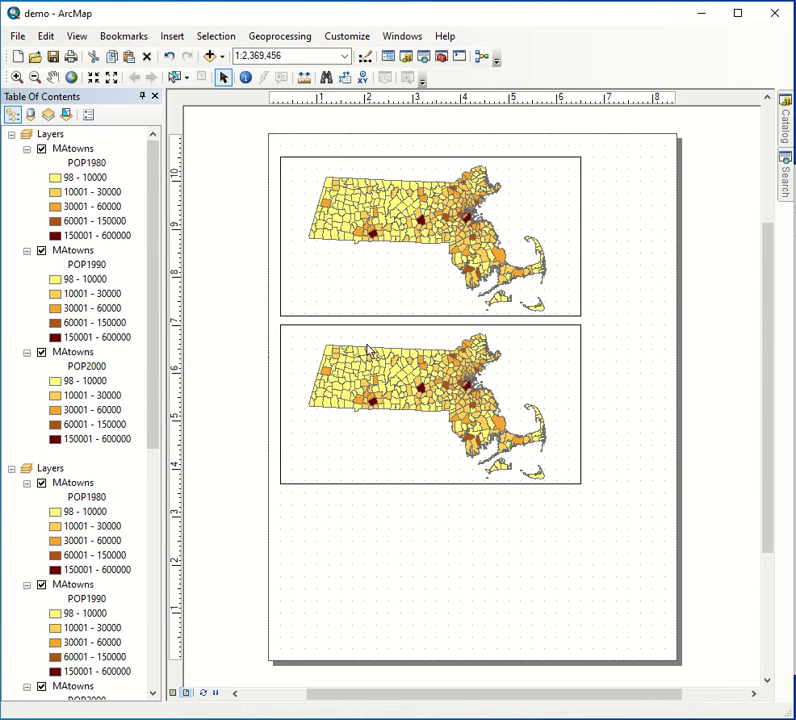
pyautogui.hotkey('ctrl', 'v')
pyautogui.moveTo(374, 292); pyautogui.dragTo(357, 595)
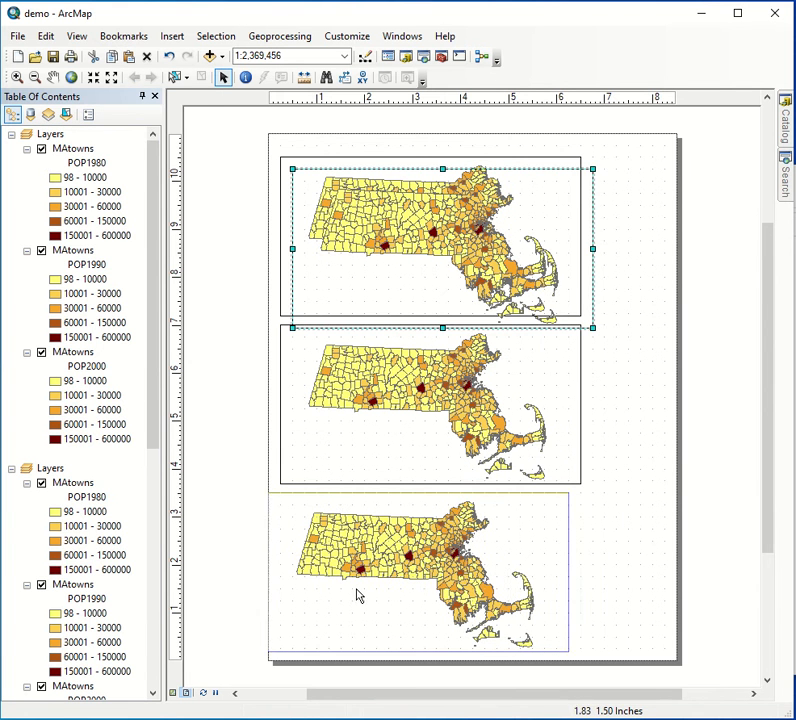
pyautogui.click(668, 450)
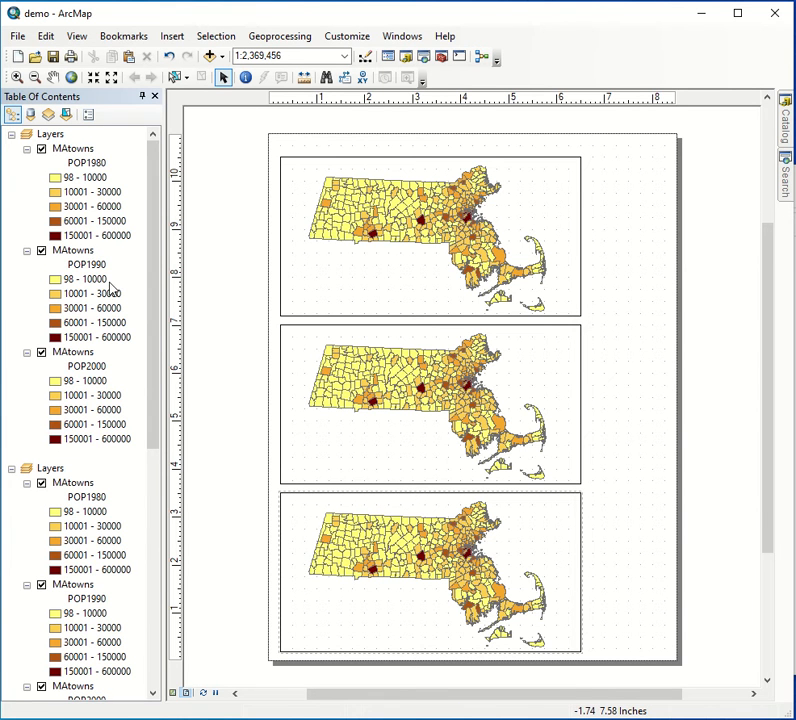
# - Remove the POP1990 and POP2000 layers from the first data frame, keeping only POP1980
pyautogui.scroll(-10, 110, 288)
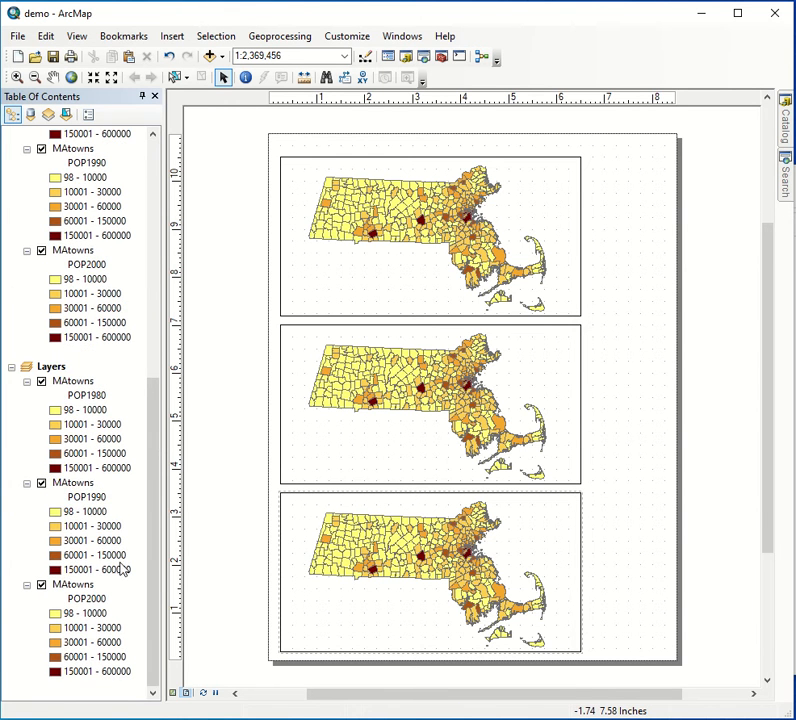
pyautogui.scroll(10, 101, 390)
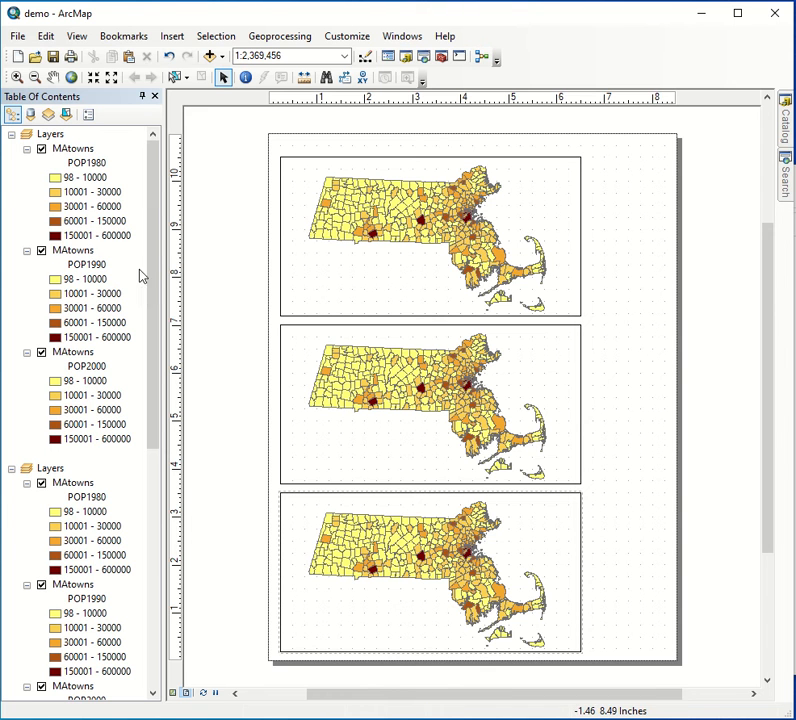
pyautogui.click(74, 251)
pyautogui.keyDown('ctrl'); pyautogui.click(74, 356); pyautogui.keyUp('ctrl')
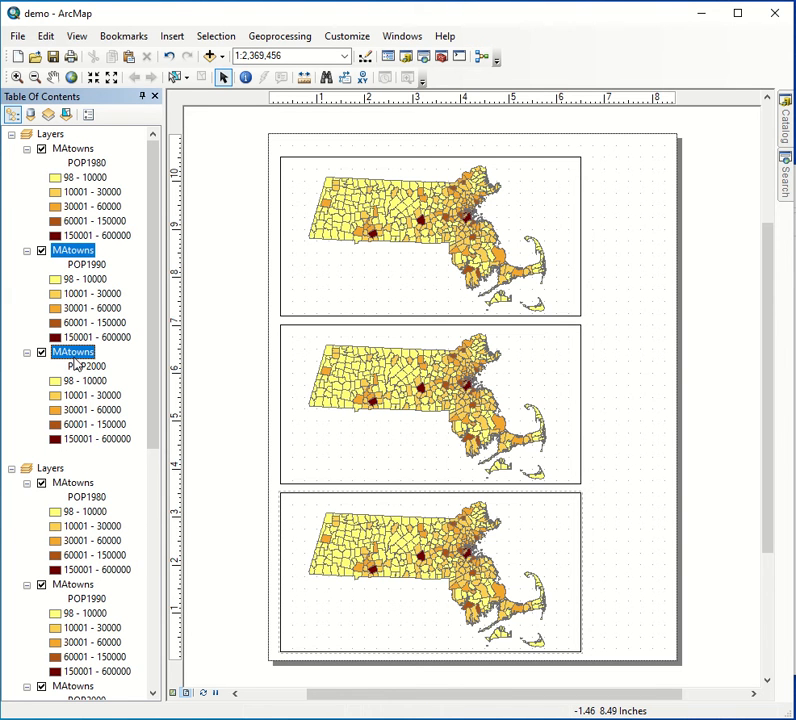
pyautogui.rightClick(77, 365)
pyautogui.click(106, 402)
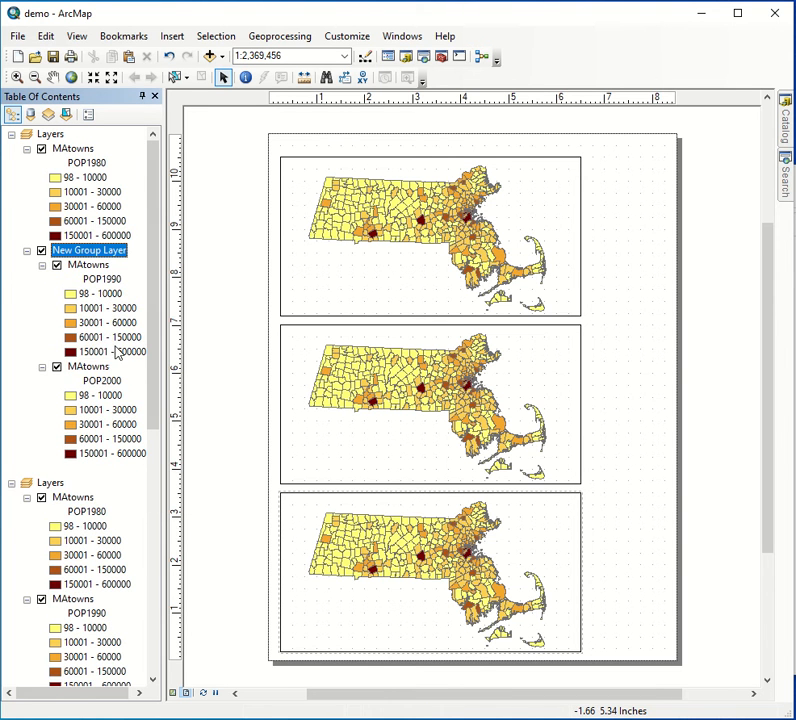
pyautogui.rightClick(90, 262)
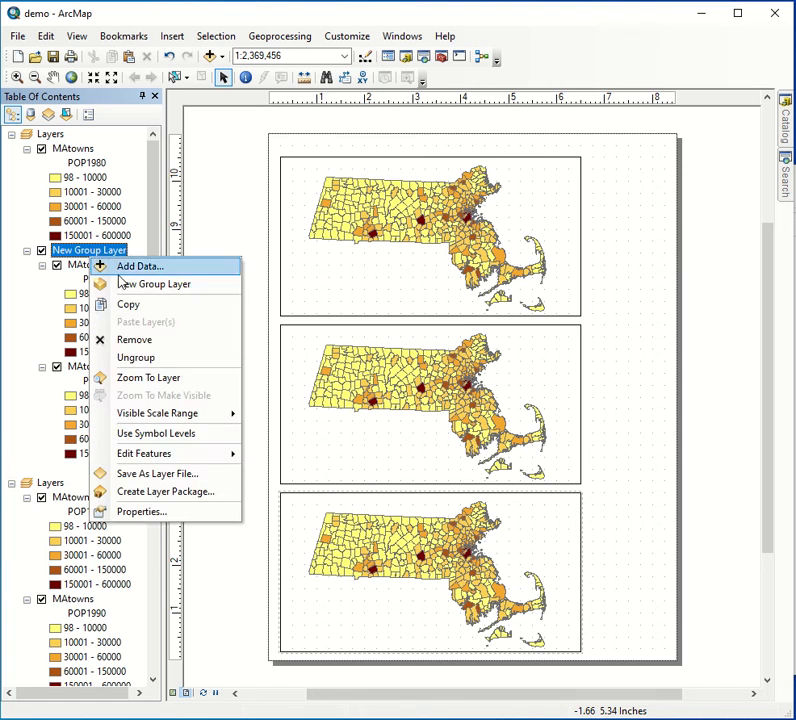
pyautogui.click(160, 338)
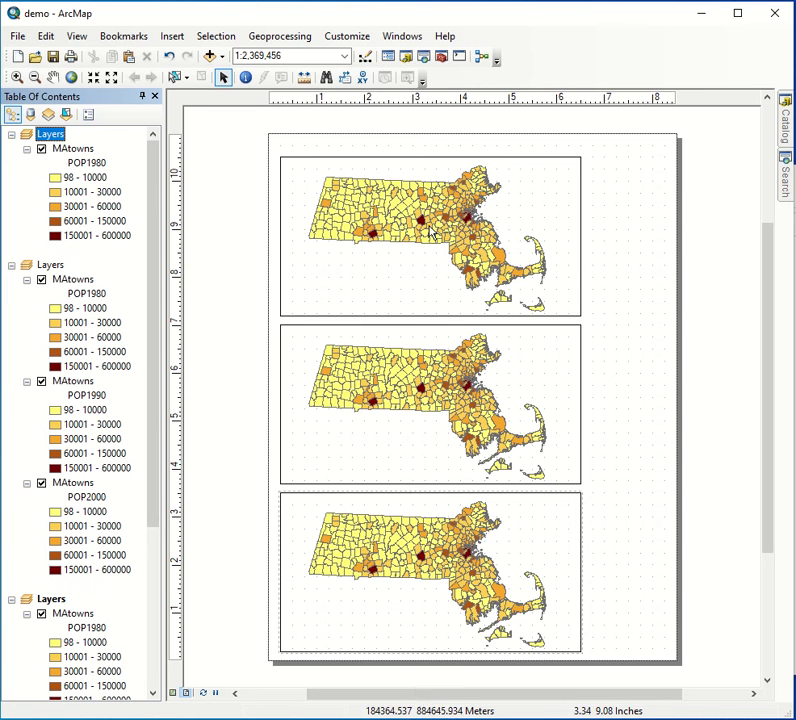
# - Activate the middle data frame and remove its POP1980 and POP2000 layers, keeping only POP1990
pyautogui.click(66, 280)
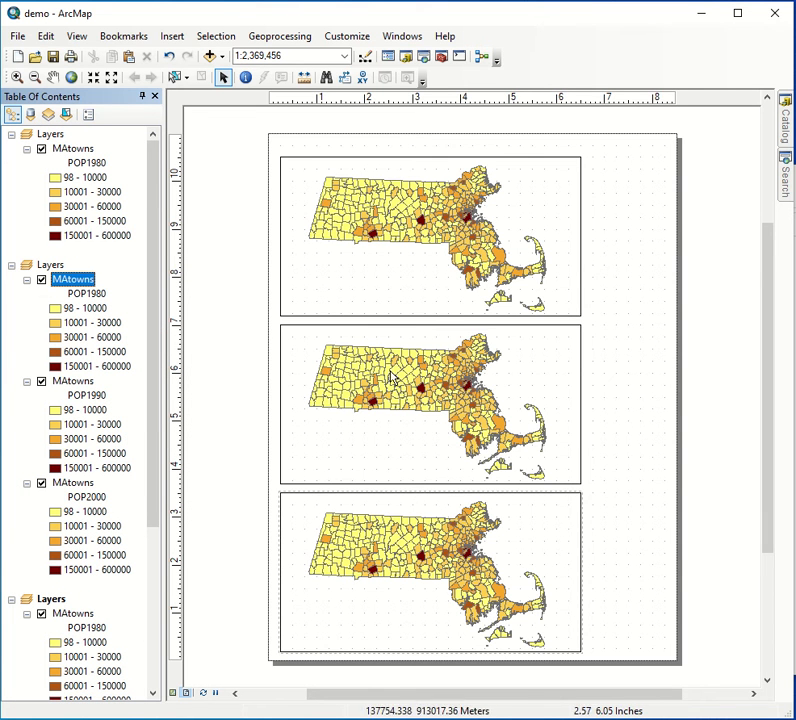
pyautogui.click(295, 348)
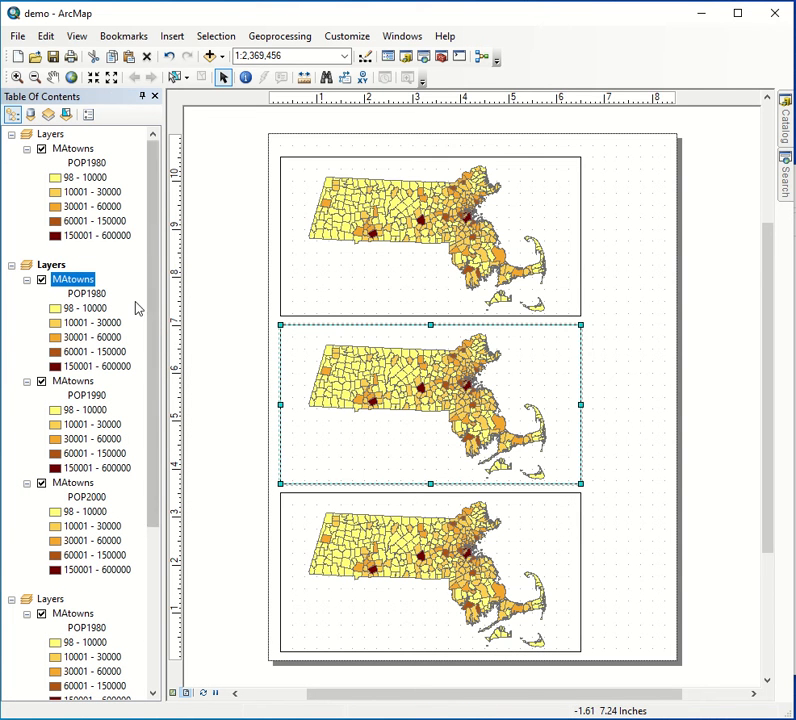
pyautogui.click(82, 295)
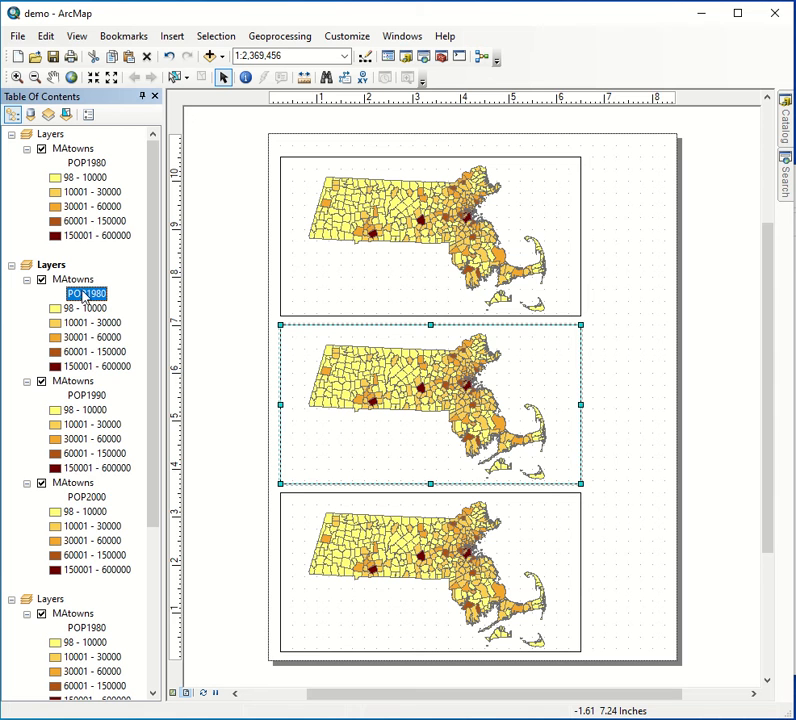
pyautogui.rightClick(68, 282)
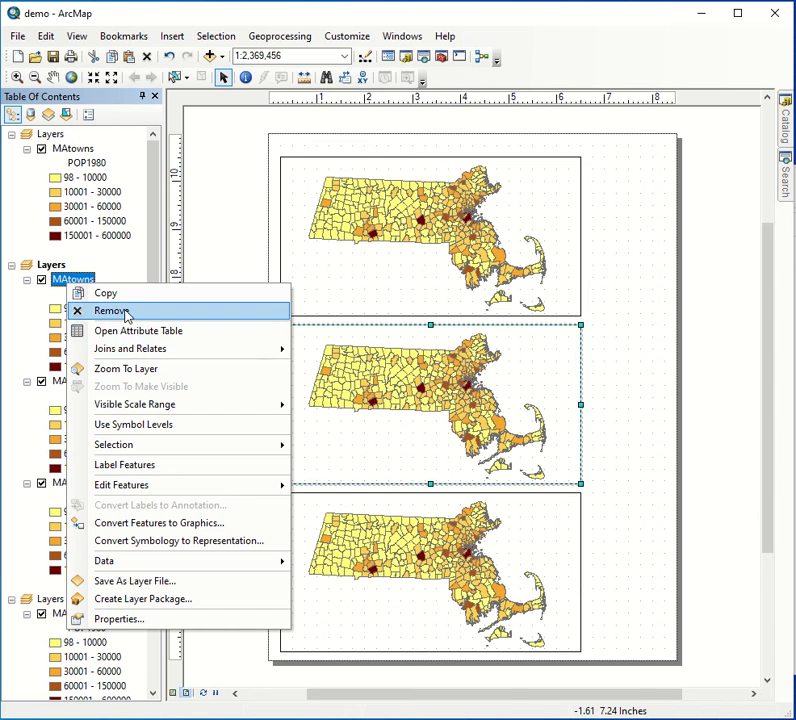
pyautogui.click(130, 311)
pyautogui.click(39, 384)
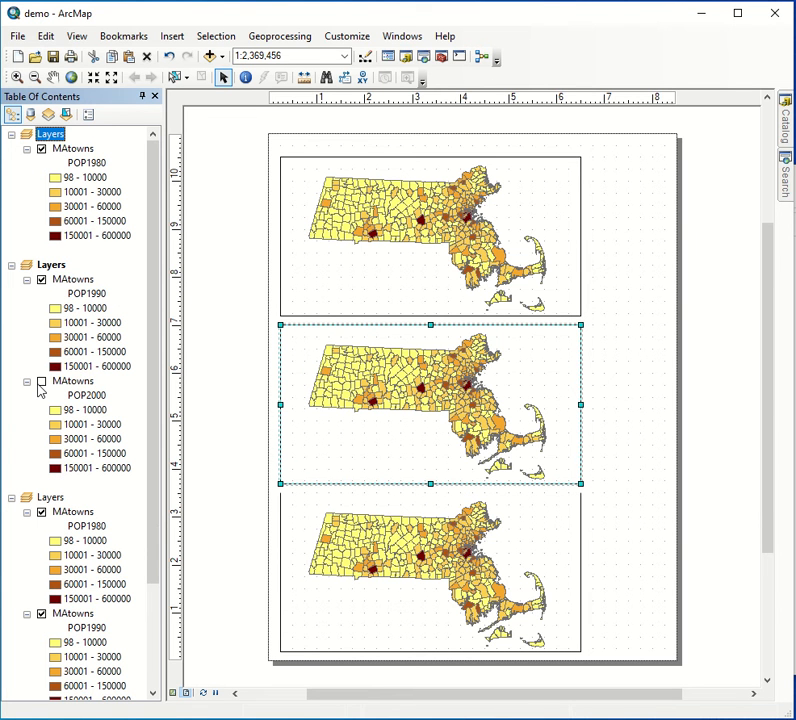
pyautogui.click(39, 384)
pyautogui.rightClick(79, 385)
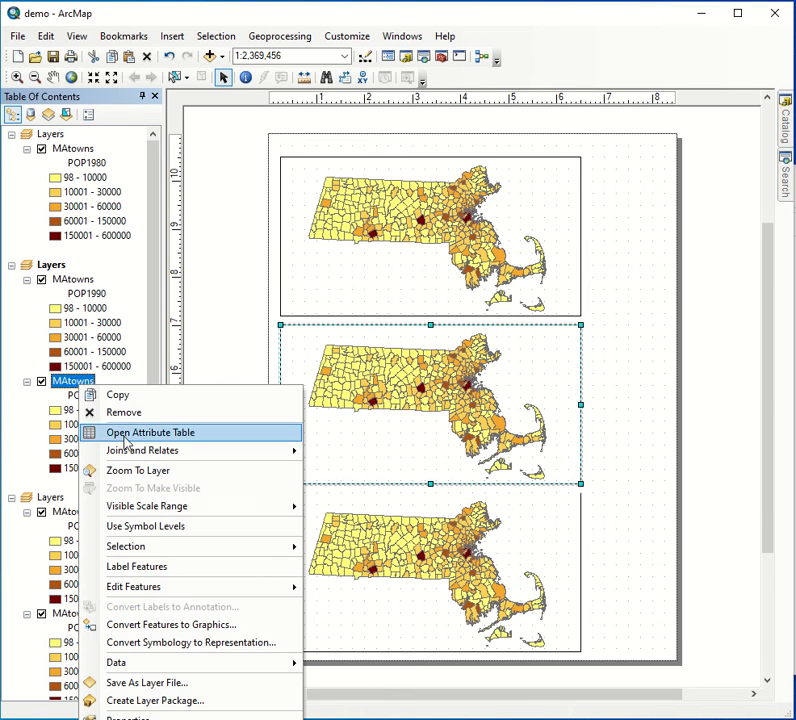
pyautogui.click(128, 414)
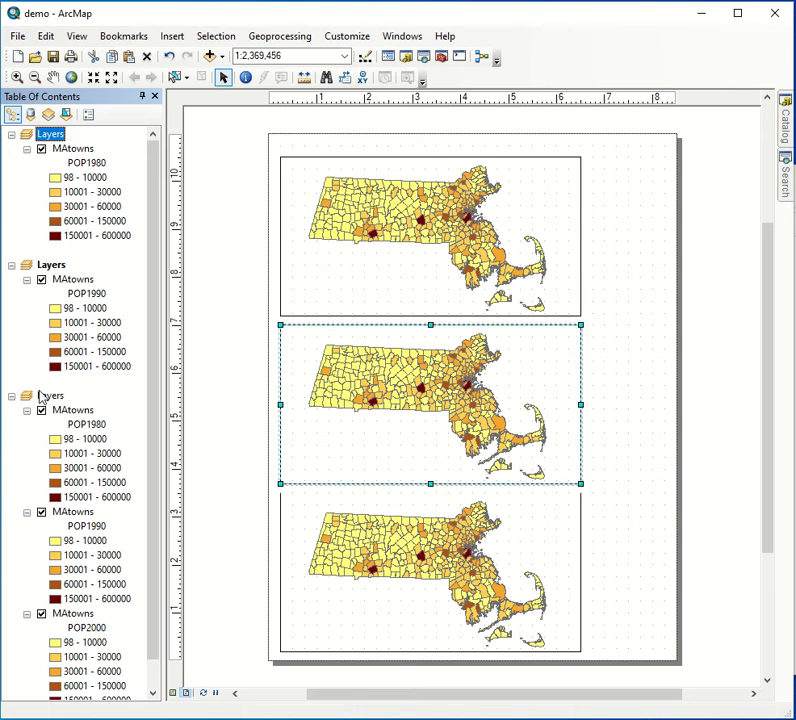
# - Activate the bottom data frame and remove its POP1980 and POP1990 layers, keeping only POP2000
pyautogui.click(40, 396)
pyautogui.click(311, 514)
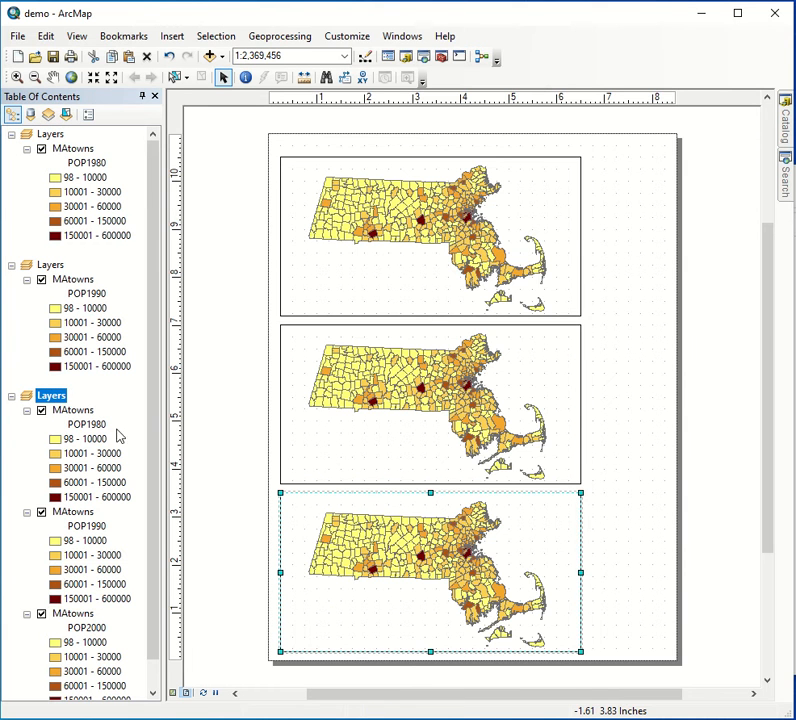
pyautogui.click(66, 412)
pyautogui.keyDown('ctrl'); pyautogui.click(72, 512); pyautogui.keyUp('ctrl')
pyautogui.rightClick(70, 516)
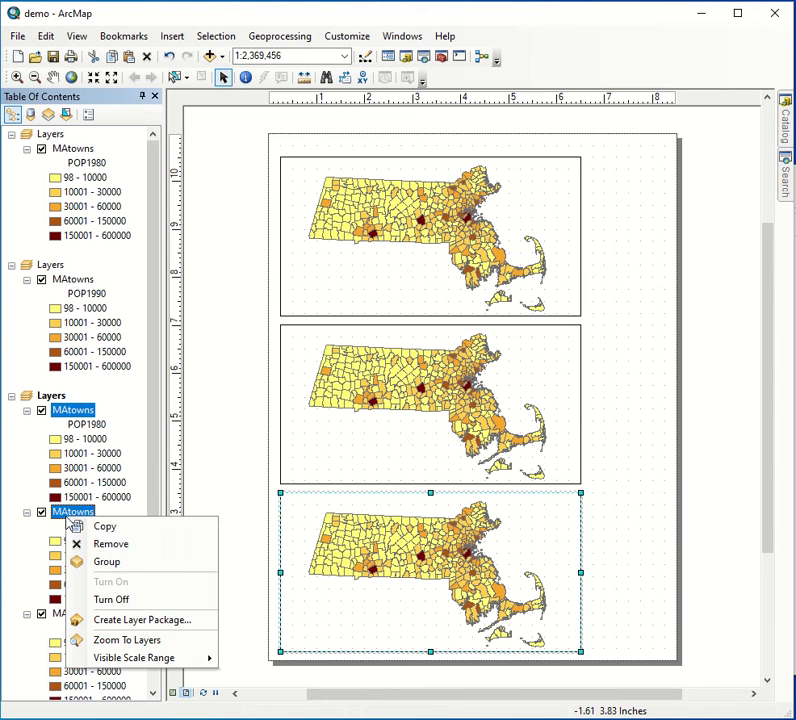
pyautogui.click(103, 553)
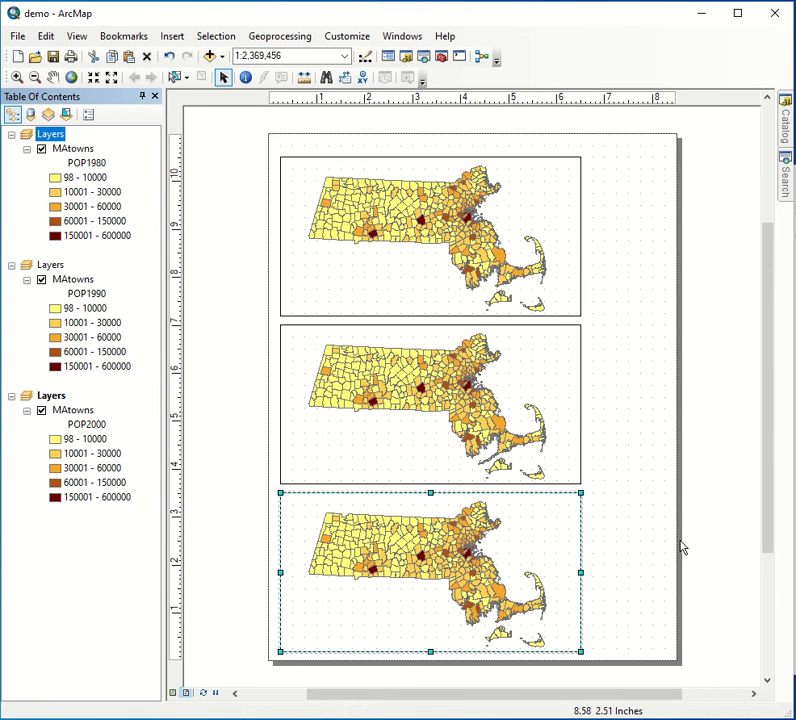
pyautogui.click(641, 567)
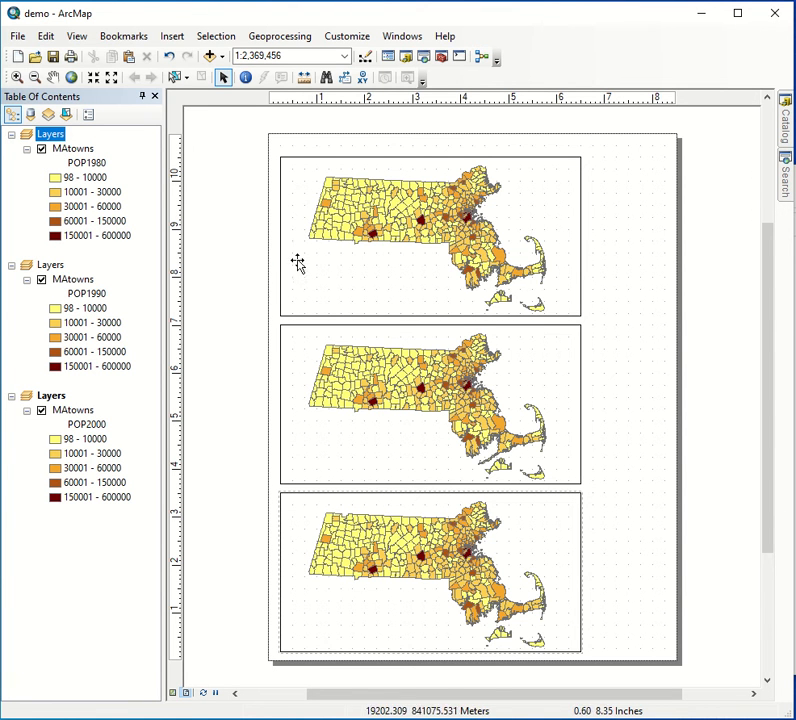
pyautogui.click(322, 286)
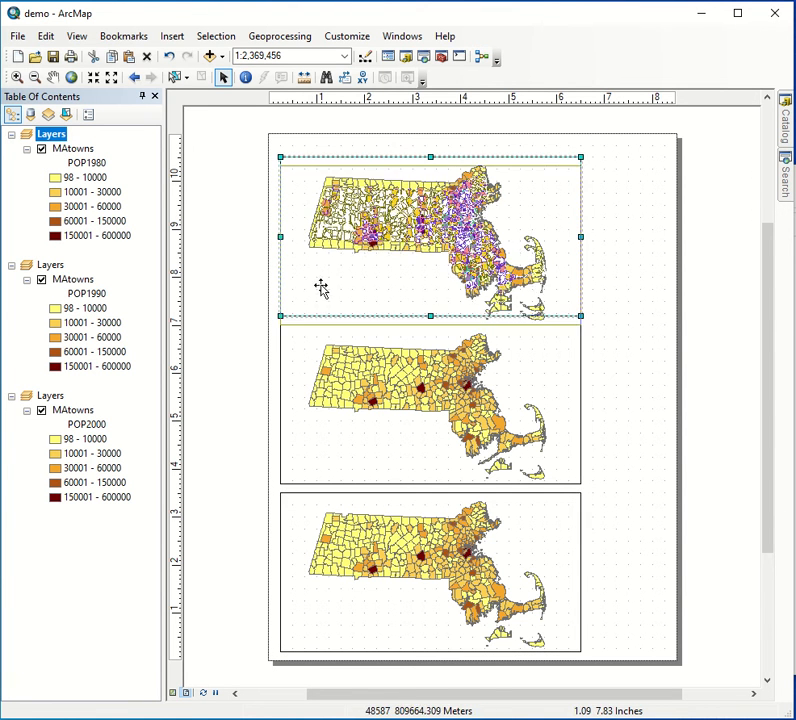
pyautogui.click(716, 402)
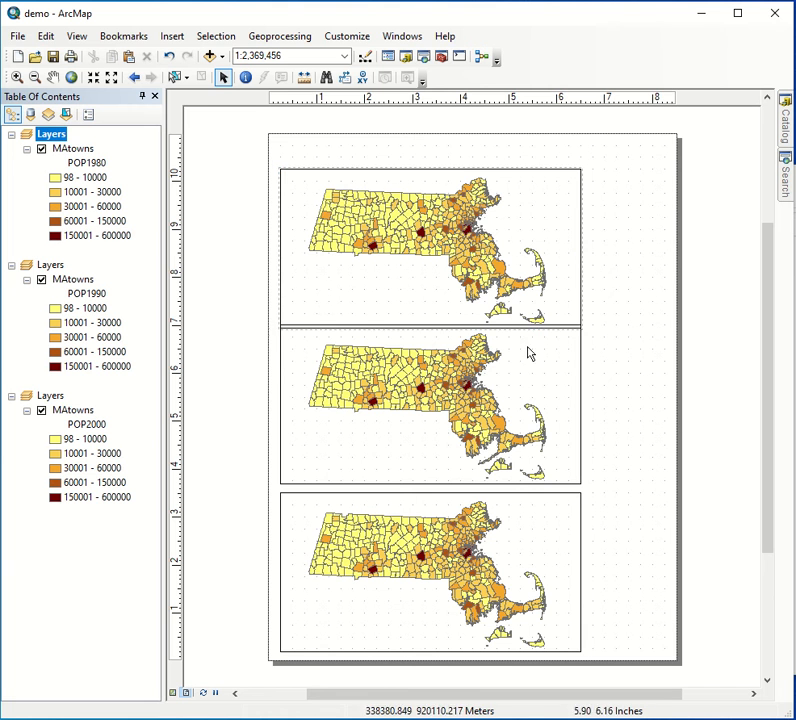
pyautogui.click(332, 322)
pyautogui.click(618, 364)
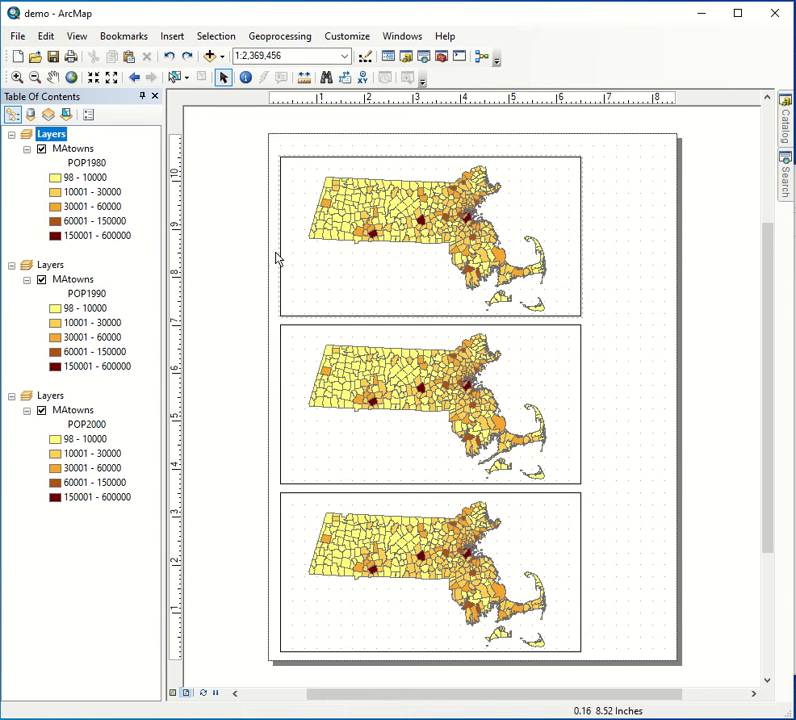
# - Select all three data frames together and set their common frame border to None
pyautogui.click(295, 295)
pyautogui.keyDown('shift'); pyautogui.click(328, 440); pyautogui.keyUp('shift')
pyautogui.rightClick(305, 537)
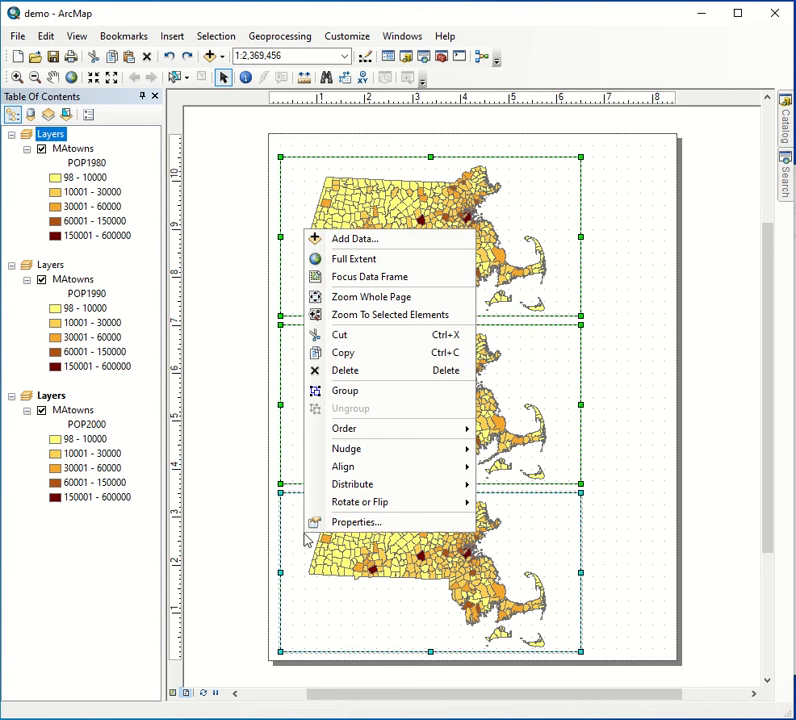
pyautogui.keyDown('shift'); pyautogui.click(344, 525); pyautogui.keyUp('shift')
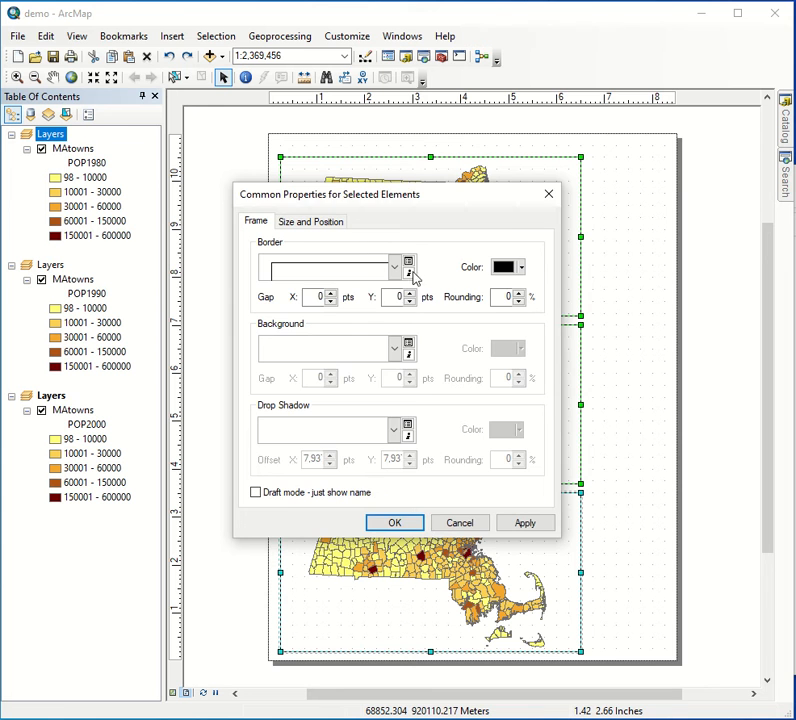
pyautogui.click(395, 268)
pyautogui.scroll(2, 272, 322)
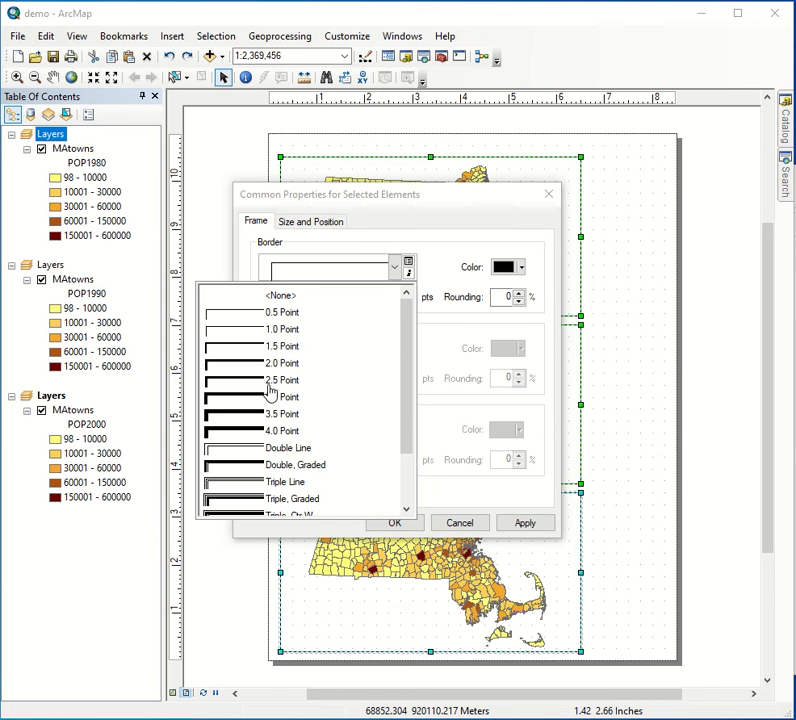
pyautogui.click(250, 298)
pyautogui.click(378, 525)
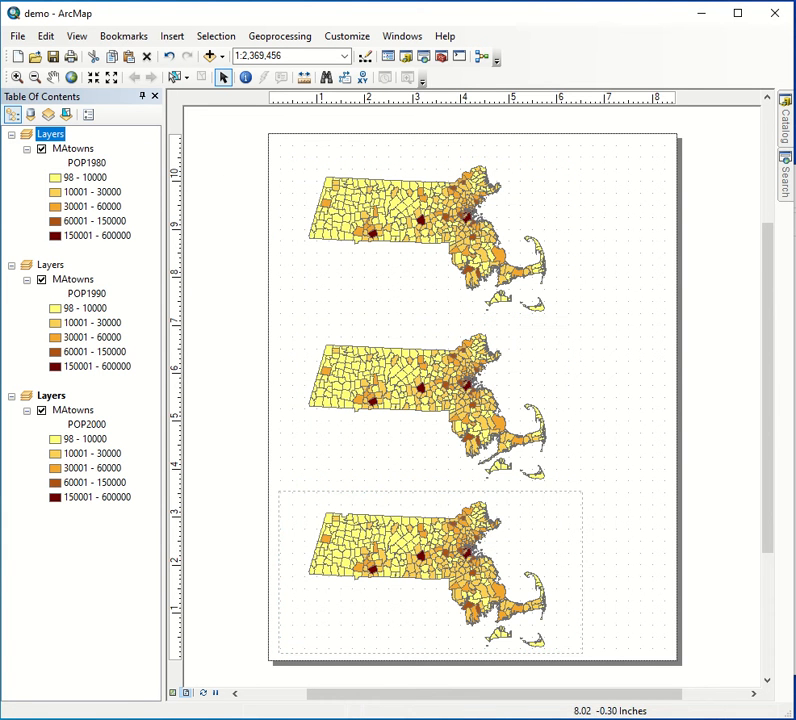
# - Shift the bottom data frame slightly up and the top data frame slightly down to tighten the stack
pyautogui.click(446, 540)
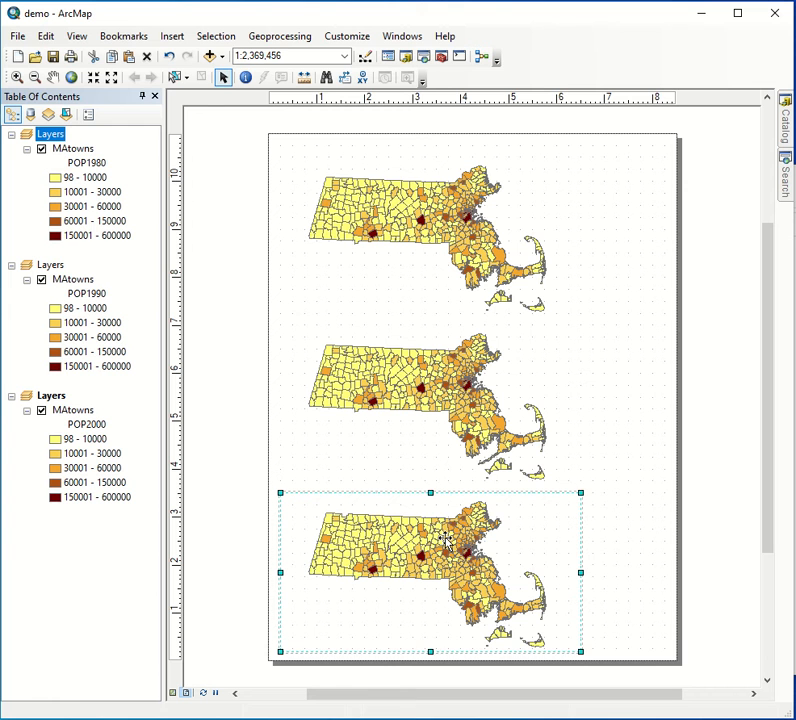
pyautogui.moveTo(446, 540); pyautogui.dragTo(446, 532)
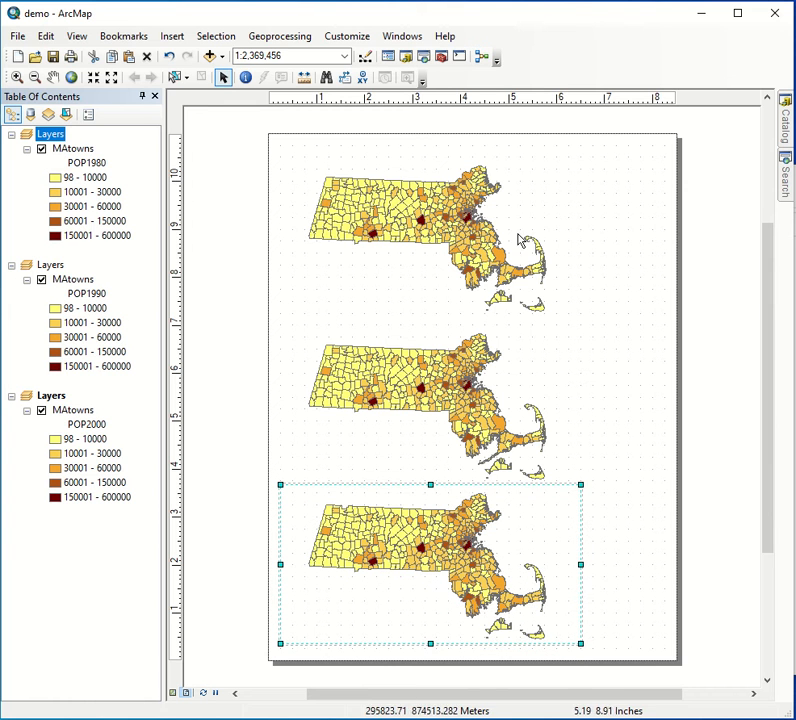
pyautogui.click(420, 218)
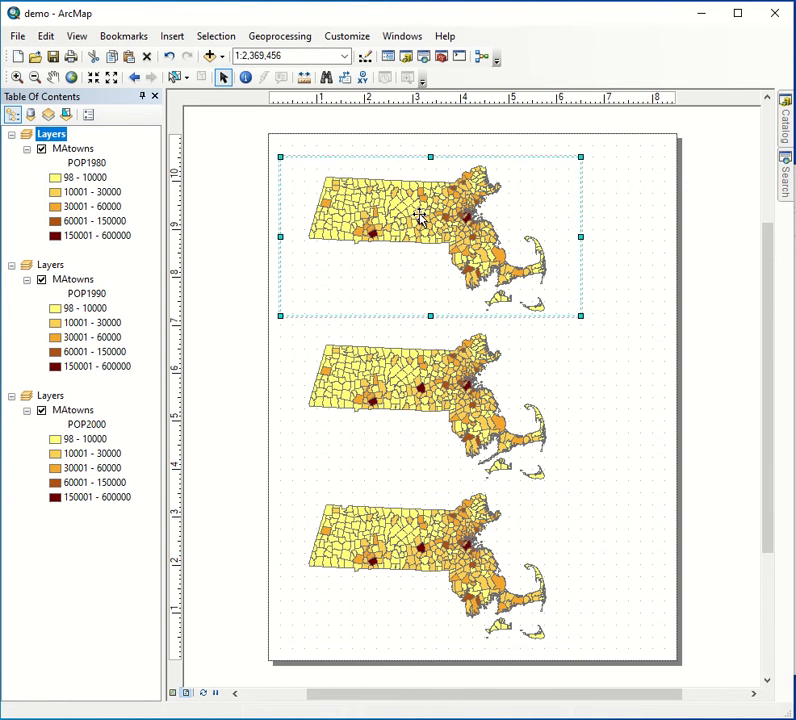
pyautogui.press('Down')
pyautogui.click(643, 355)
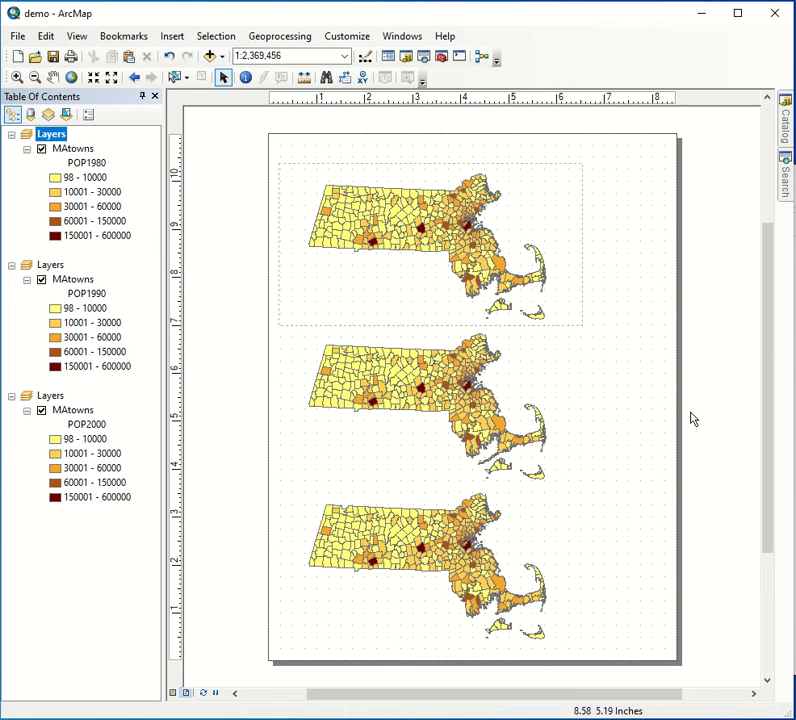
# - Insert the text "MA TOwns by Population across two decadess" and place it above the top map
pyautogui.click(171, 37)
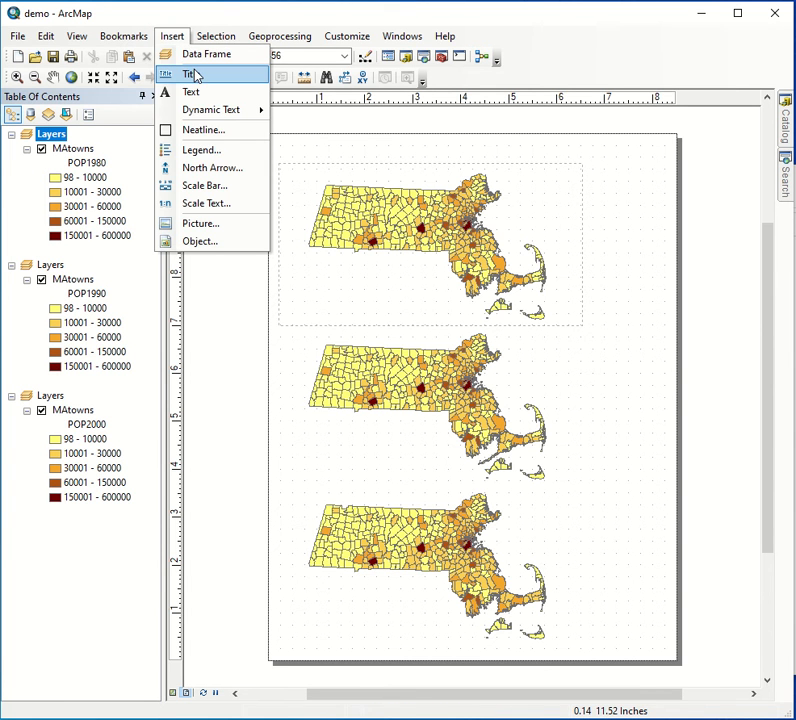
pyautogui.click(368, 158)
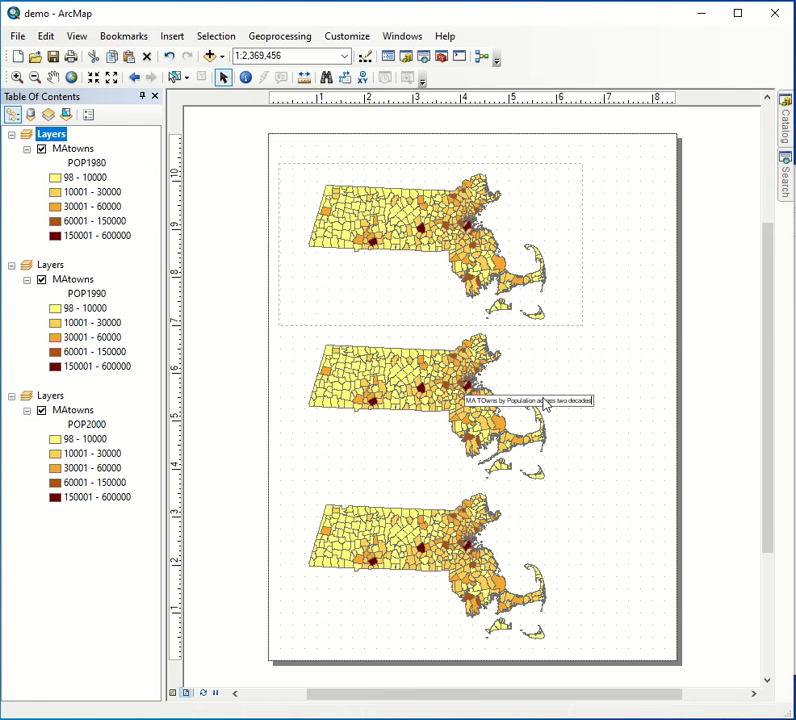
pyautogui.moveTo(560, 400); pyautogui.dragTo(416, 160)
# - Set the font size of the title text above the maps to 24
pyautogui.doubleClick(394, 153)
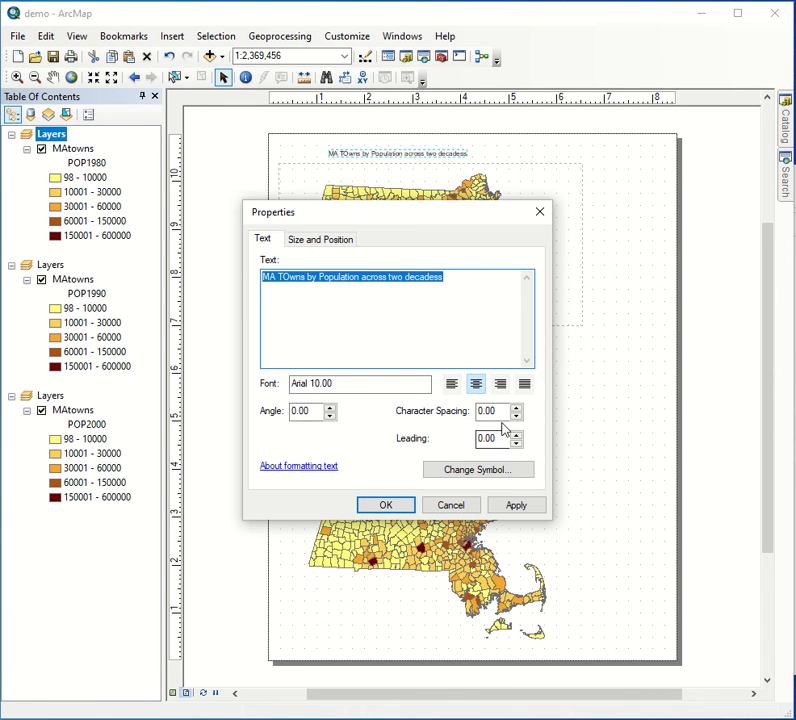
pyautogui.click(472, 472)
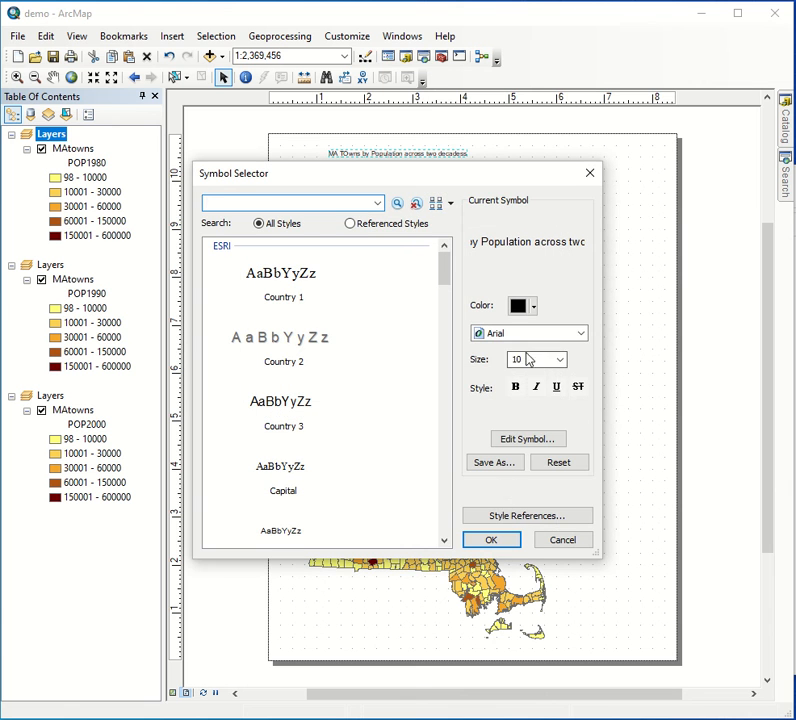
pyautogui.doubleClick(545, 359)
pyautogui.click(561, 360)
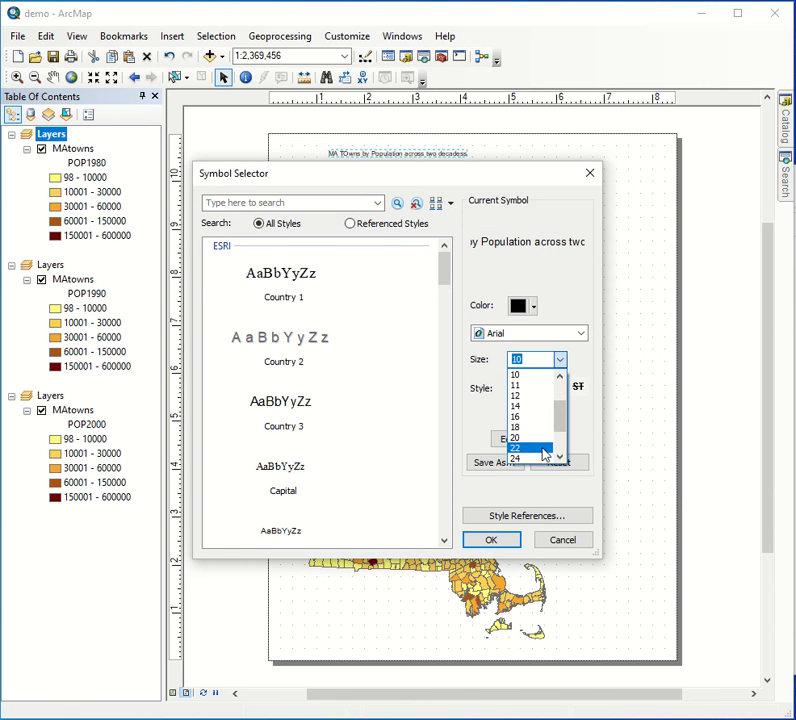
pyautogui.click(538, 448)
pyautogui.click(505, 546)
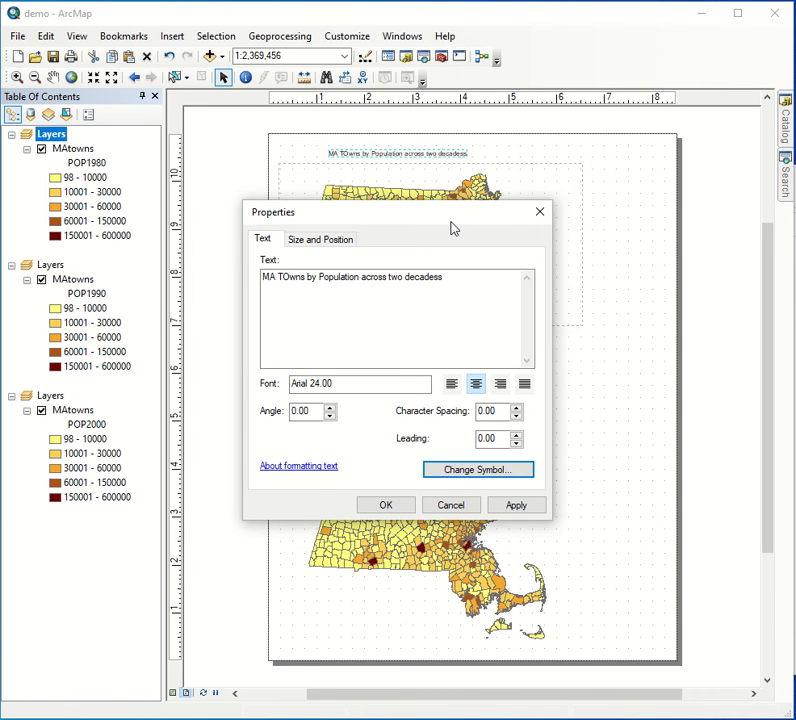
pyautogui.click(410, 504)
pyautogui.click(647, 288)
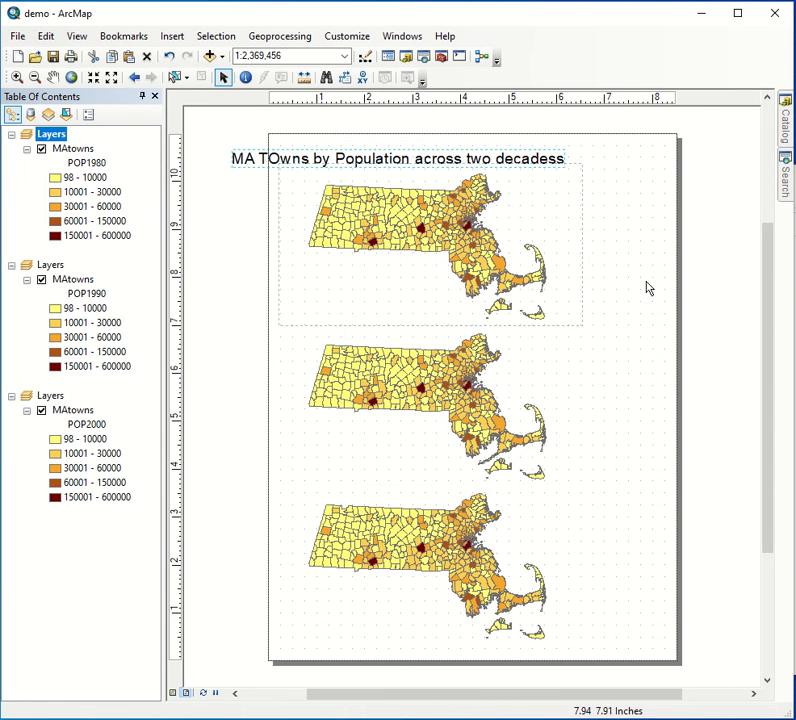
# - Move the title fully onto the page so it starts near the left edge of the data frames
pyautogui.moveTo(306, 155); pyautogui.dragTo(355, 156)
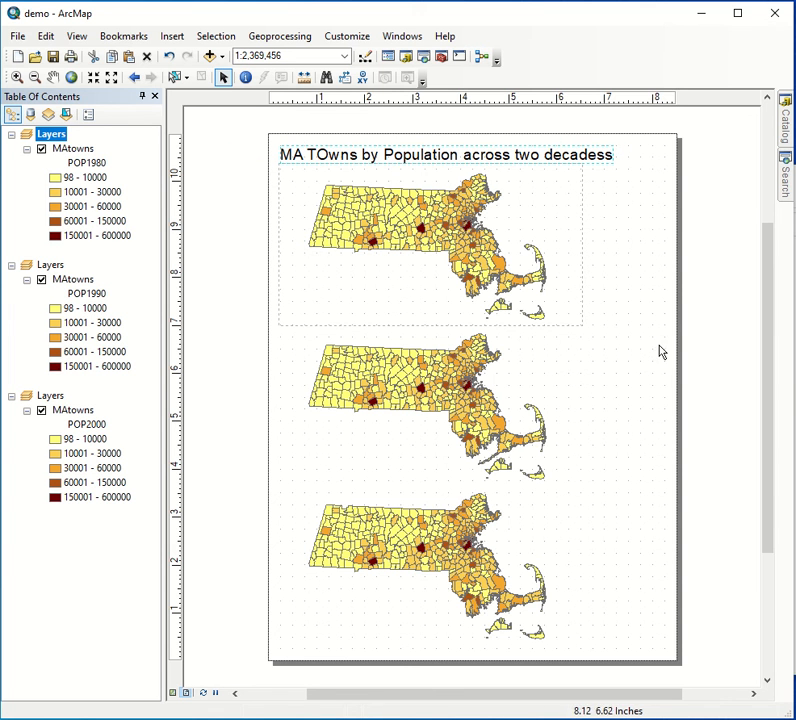
pyautogui.click(672, 402)
pyautogui.click(528, 155)
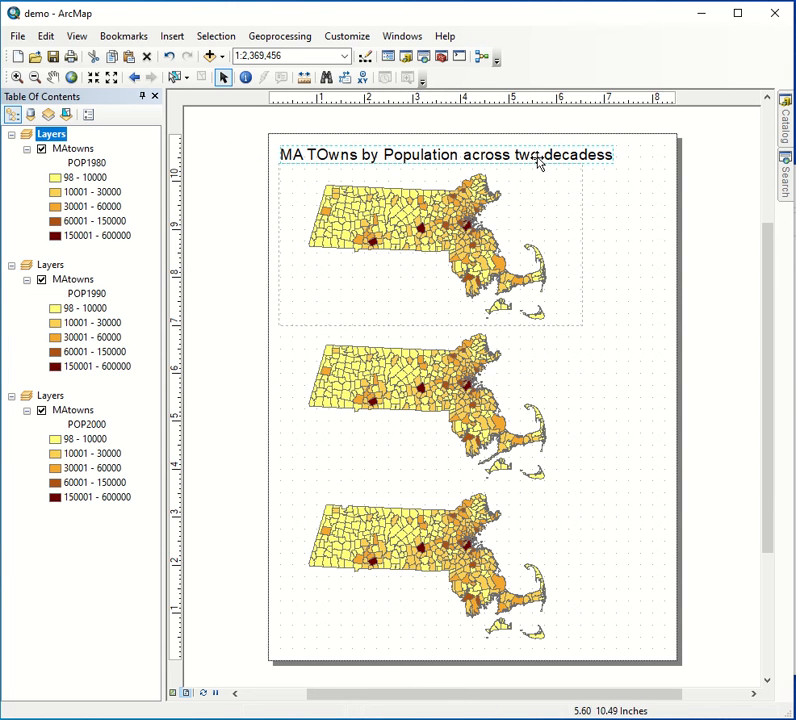
pyautogui.click(600, 241)
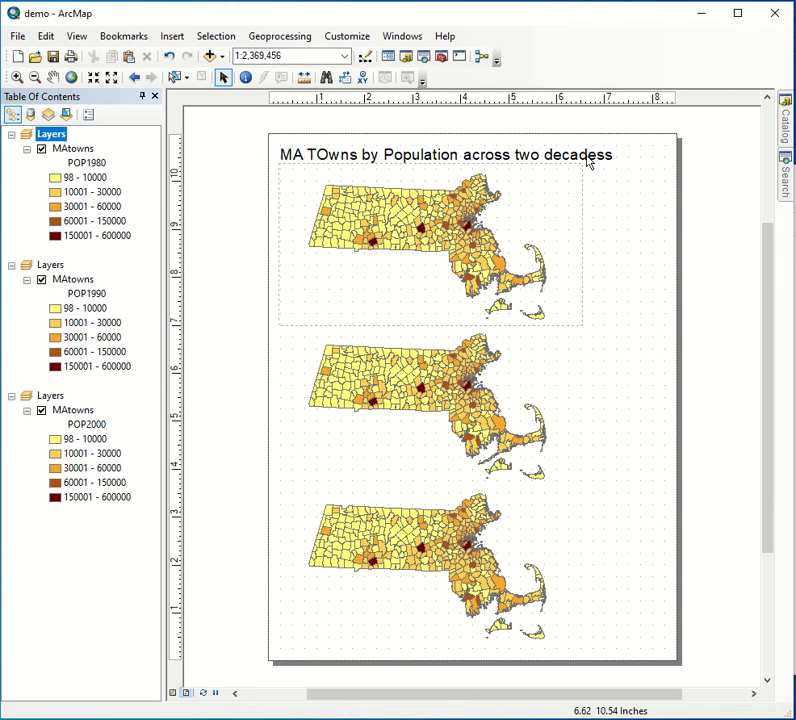
# - Correct the last word of the title to "decades"
pyautogui.doubleClick(588, 160)
pyautogui.click(478, 293)
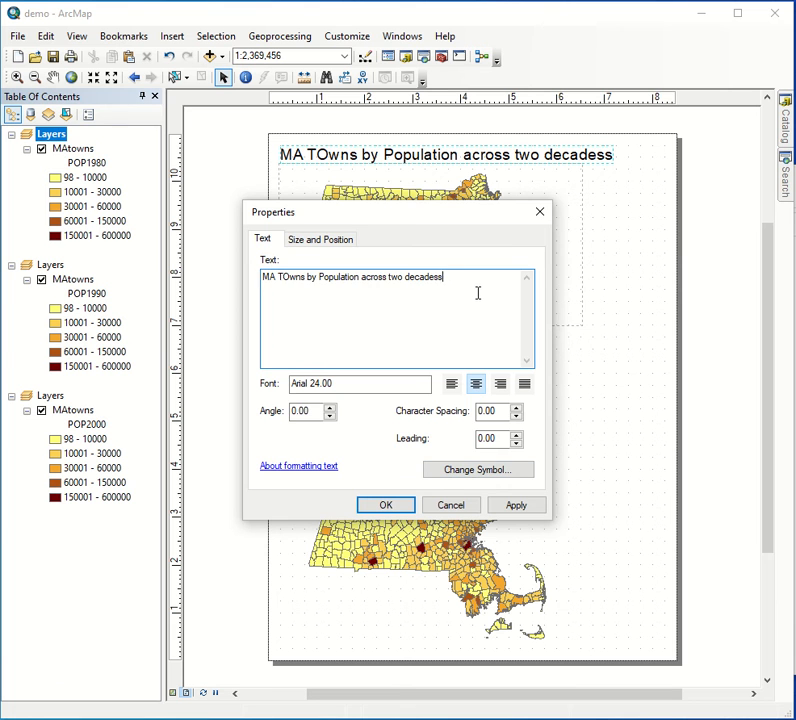
pyautogui.click(388, 506)
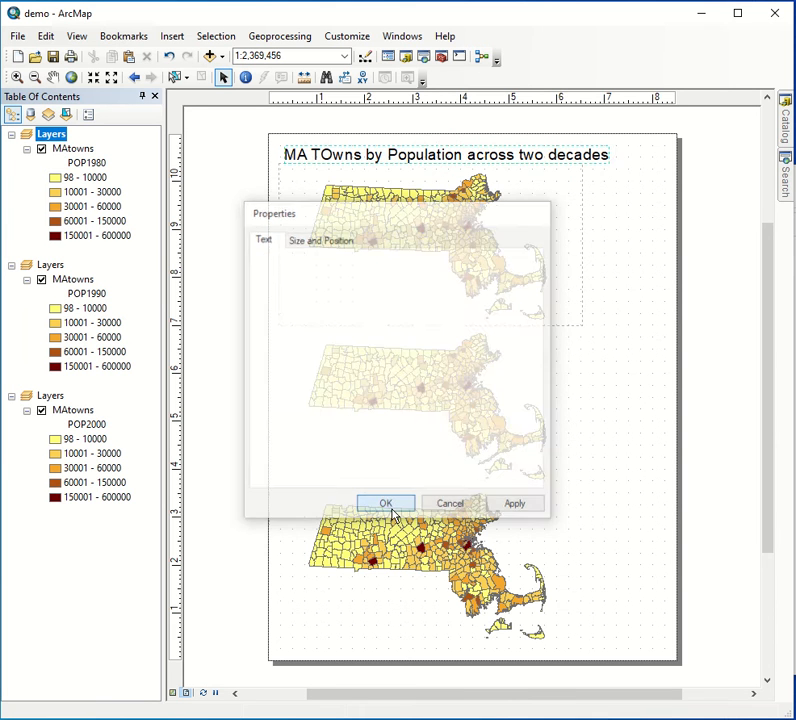
pyautogui.click(384, 158)
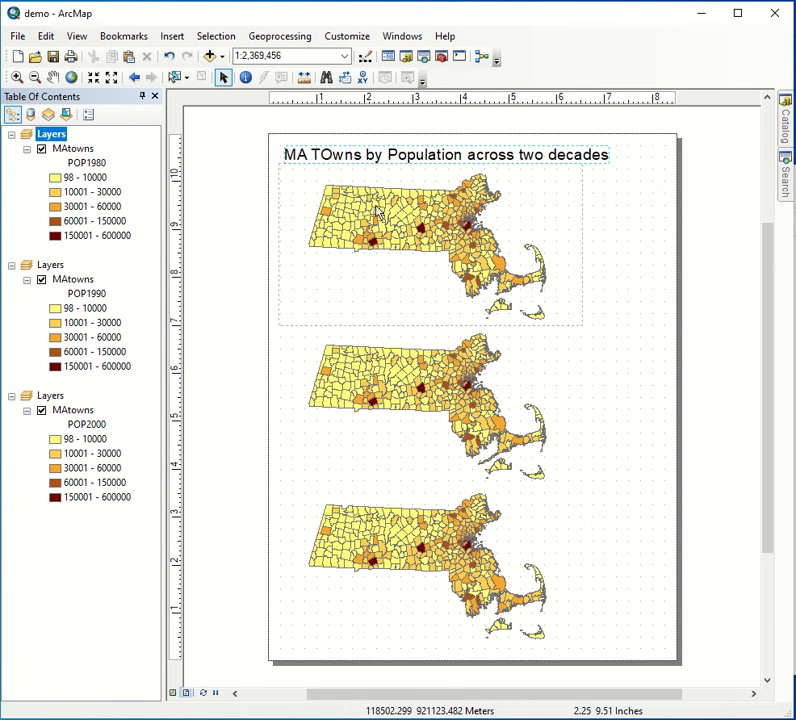
# - Move the title slightly up and left, clear of the top data frame
pyautogui.click(329, 281)
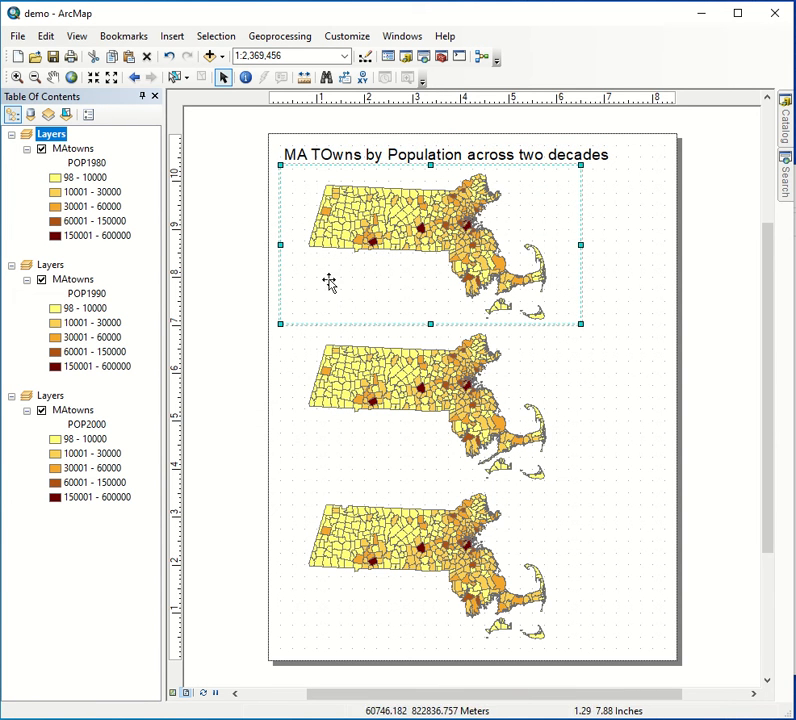
pyautogui.click(300, 155)
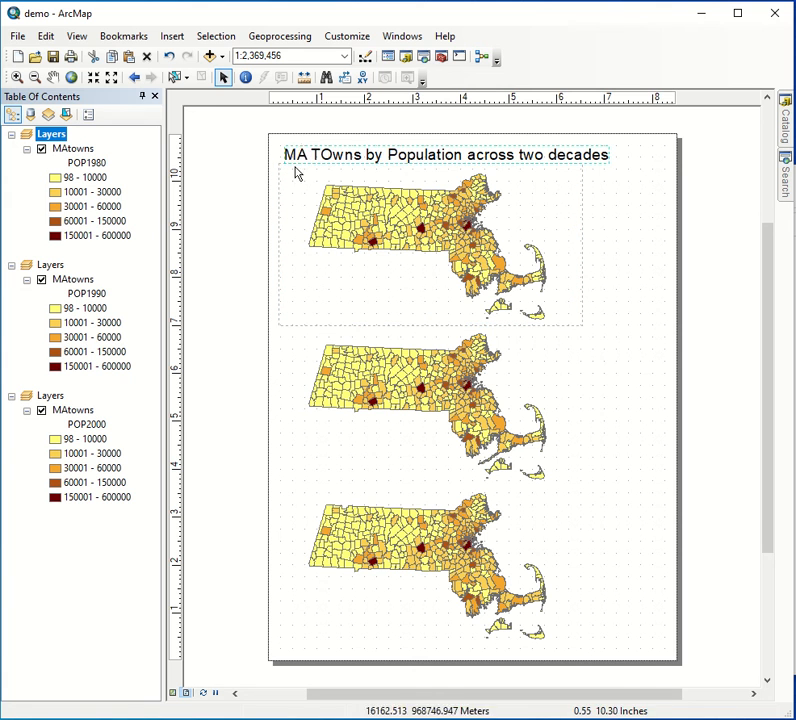
pyautogui.moveTo(295, 158)
pyautogui.mouseDown()
pyautogui.moveTo(291, 153)
pyautogui.moveTo(320, 148)
pyautogui.moveTo(291, 154)
pyautogui.mouseUp()
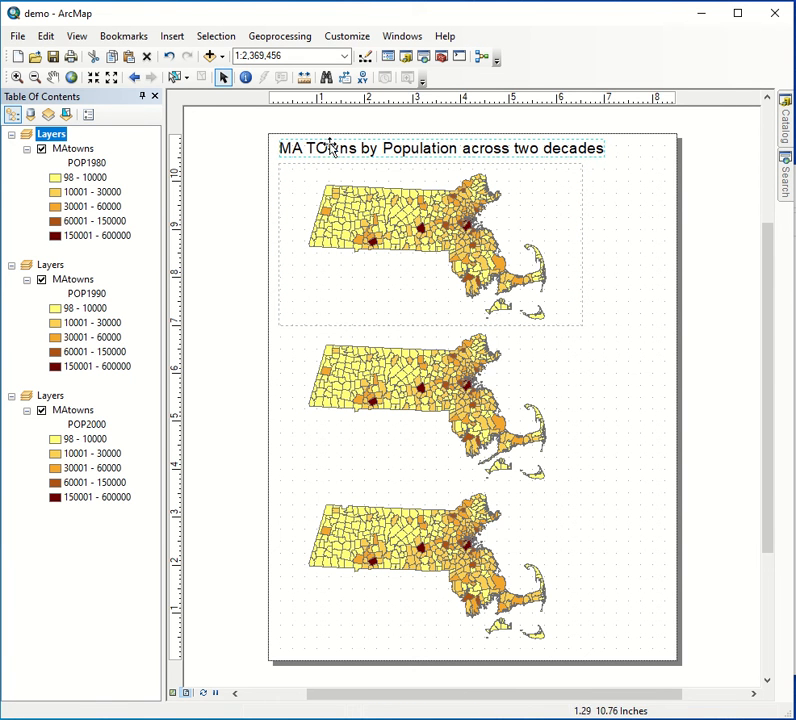
pyautogui.click(600, 224)
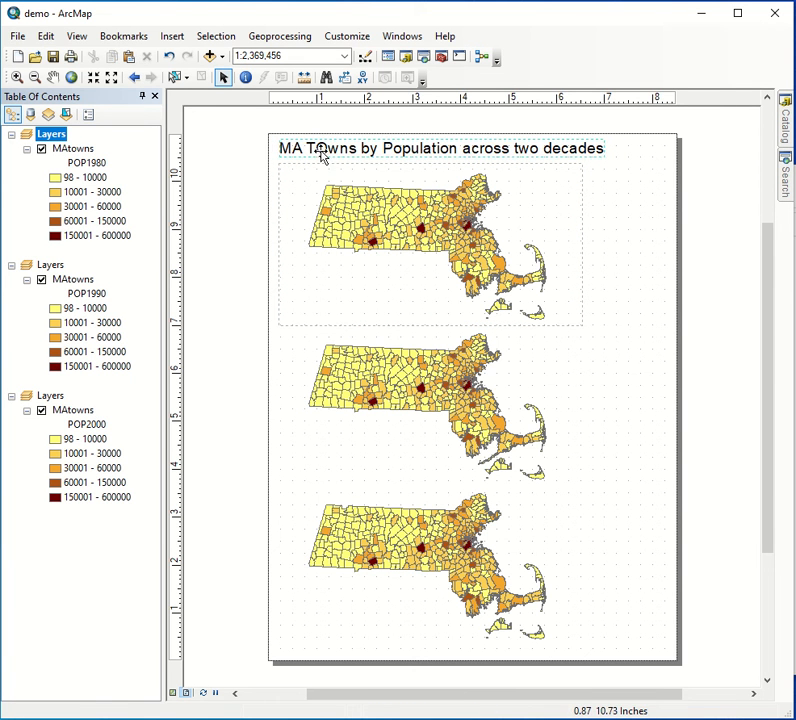
# - Offset the title to the right, then left-align it with the top data frame using Align Left
pyautogui.moveTo(322, 156); pyautogui.dragTo(399, 148)
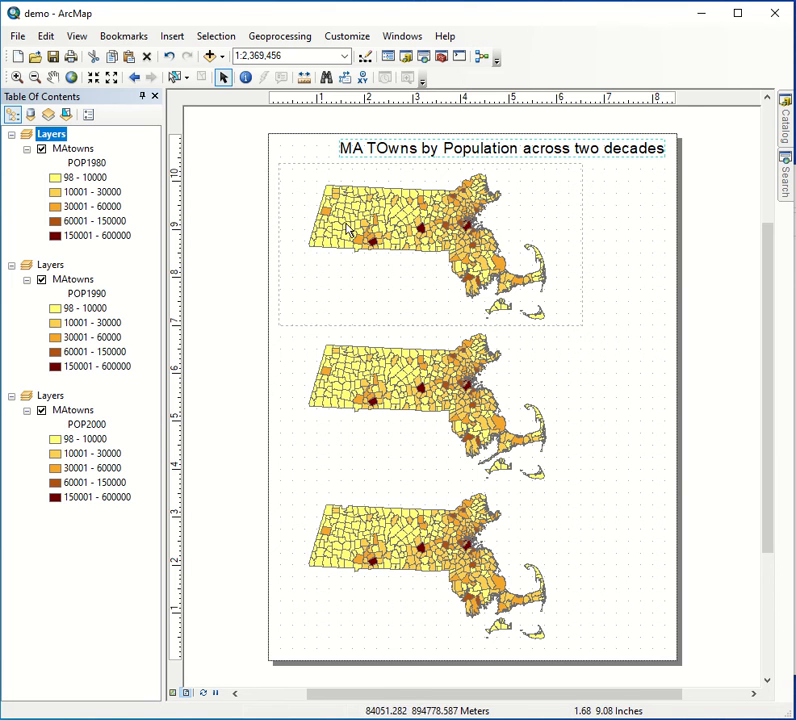
pyautogui.click(297, 192)
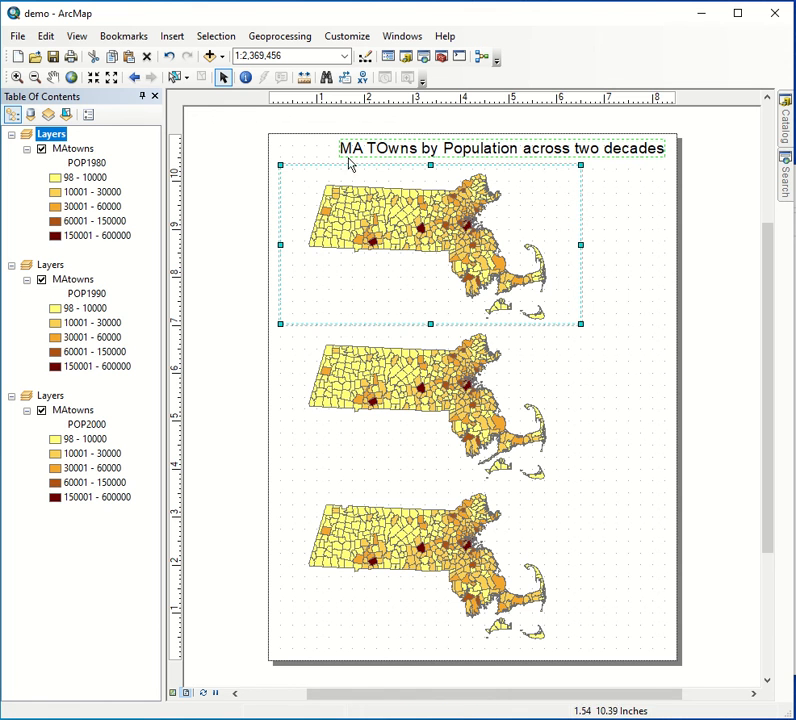
pyautogui.rightClick(303, 190)
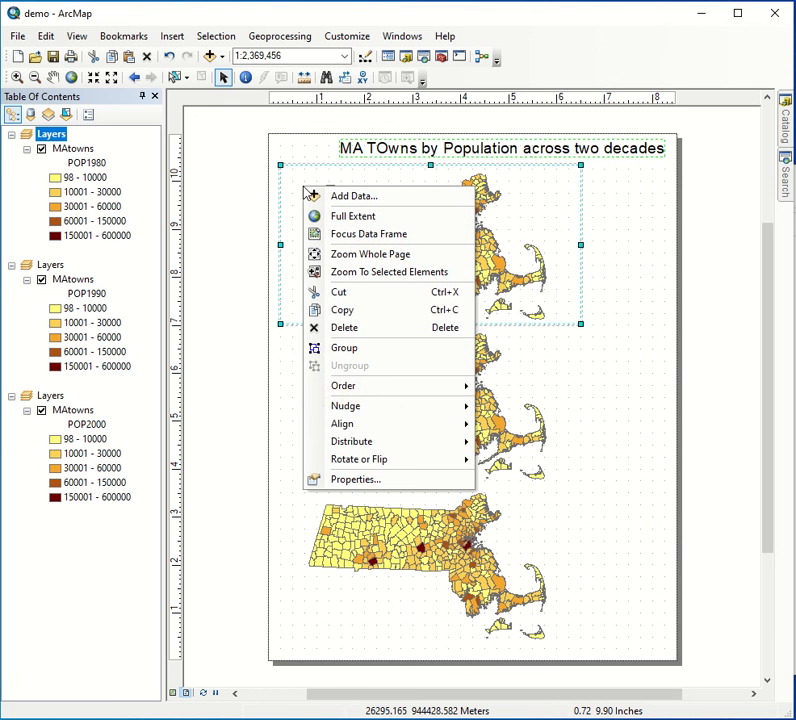
pyautogui.moveTo(401, 426)
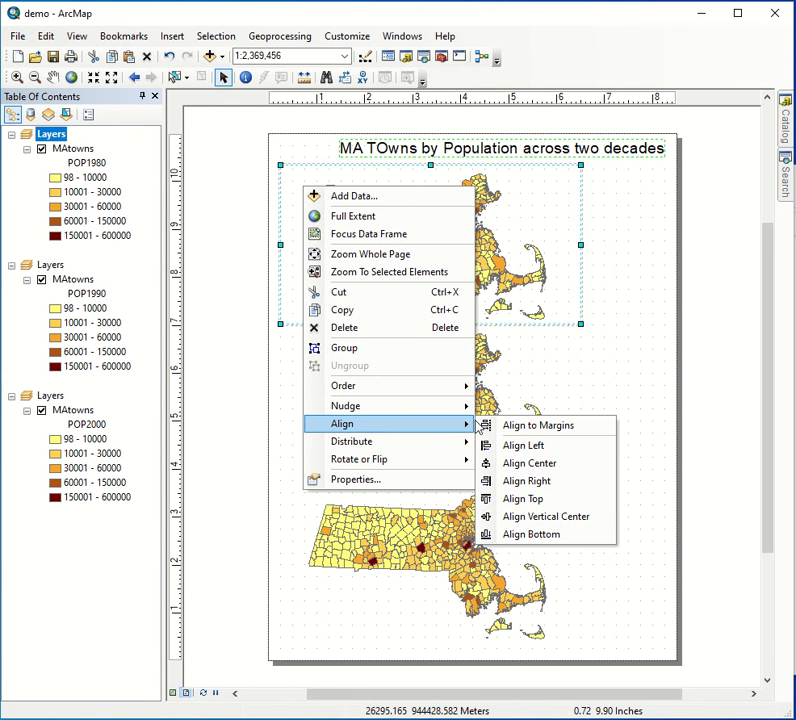
pyautogui.click(513, 446)
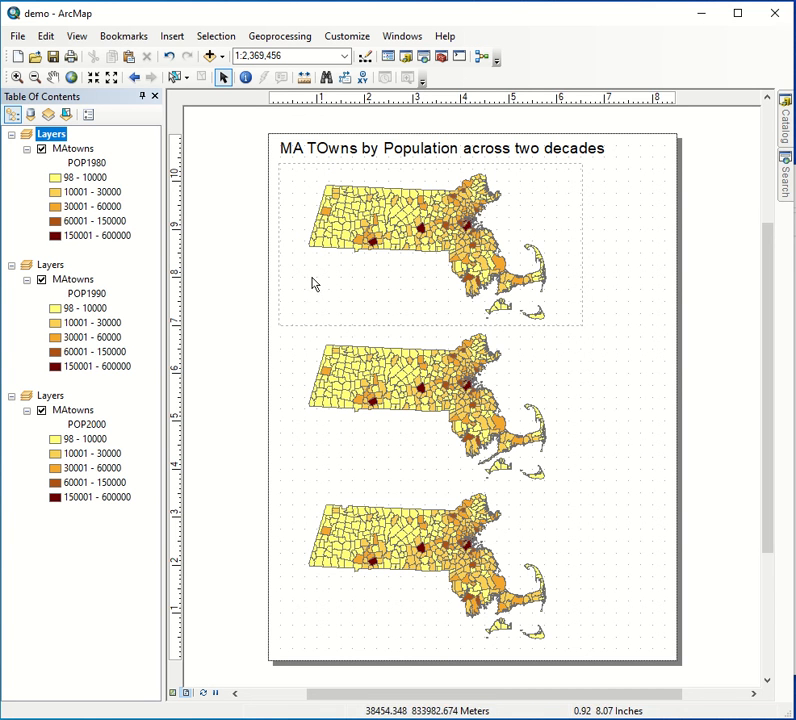
pyautogui.click(322, 165)
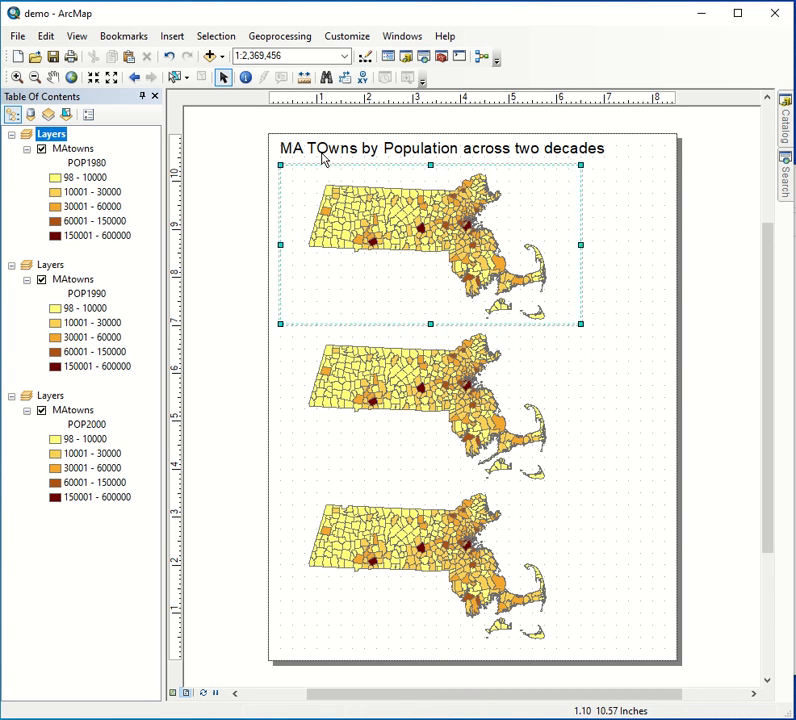
pyautogui.click(322, 156)
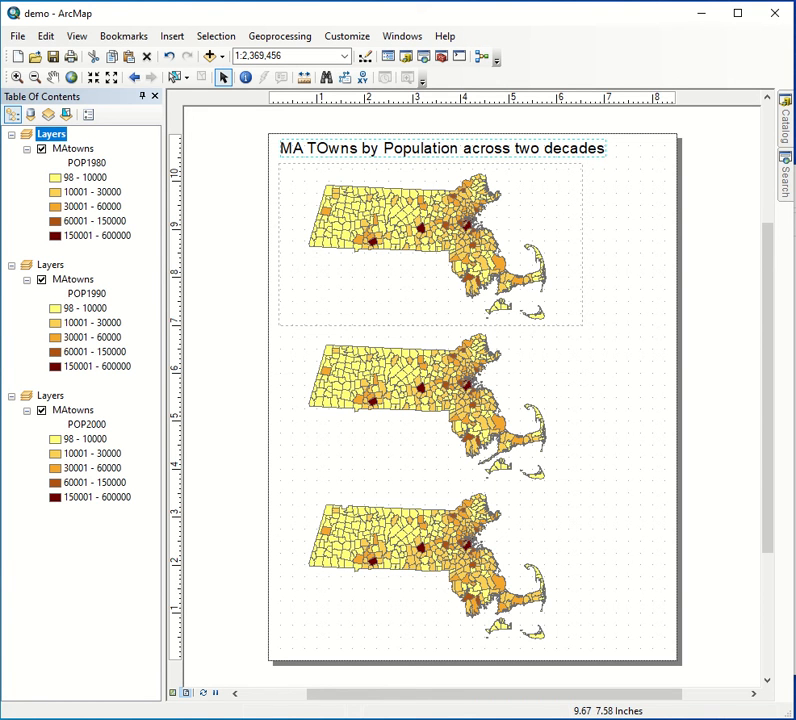
# - Shift the title right of the data frames' left edge, nudging it by eye toward the middle of the page
pyautogui.press('Right')
pyautogui.press('Right')
pyautogui.press('Right')
pyautogui.press('Right')
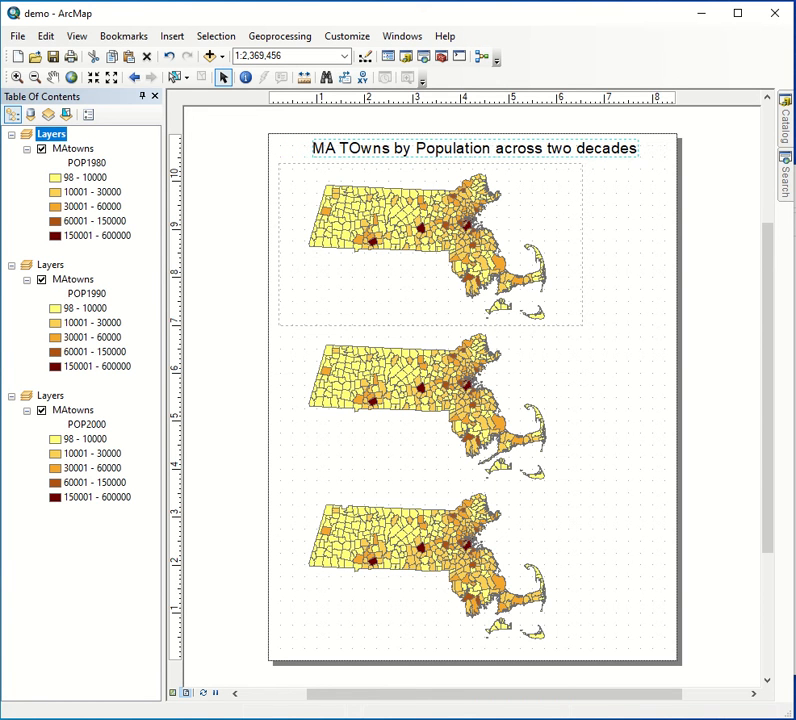
pyautogui.press('Left')
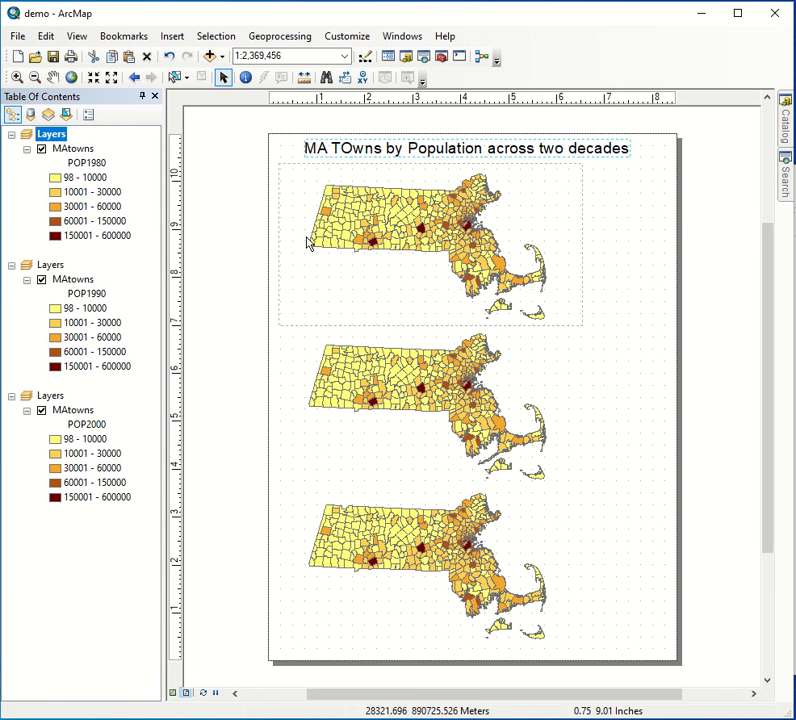
pyautogui.click(693, 228)
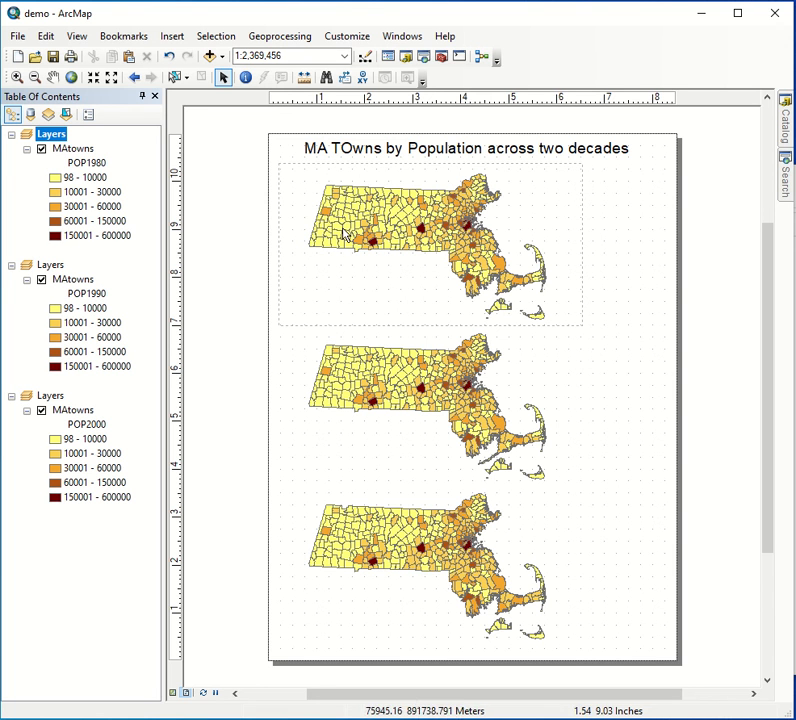
# - Turn on Align to Margins and center the title horizontally on the page with Align Center
pyautogui.click(413, 150)
pyautogui.rightClick(413, 150)
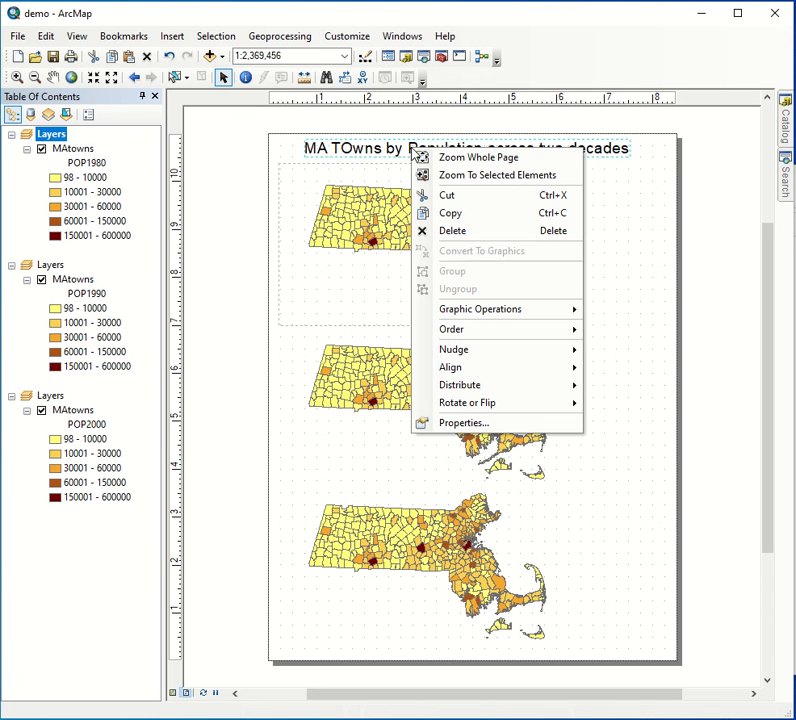
pyautogui.moveTo(489, 368)
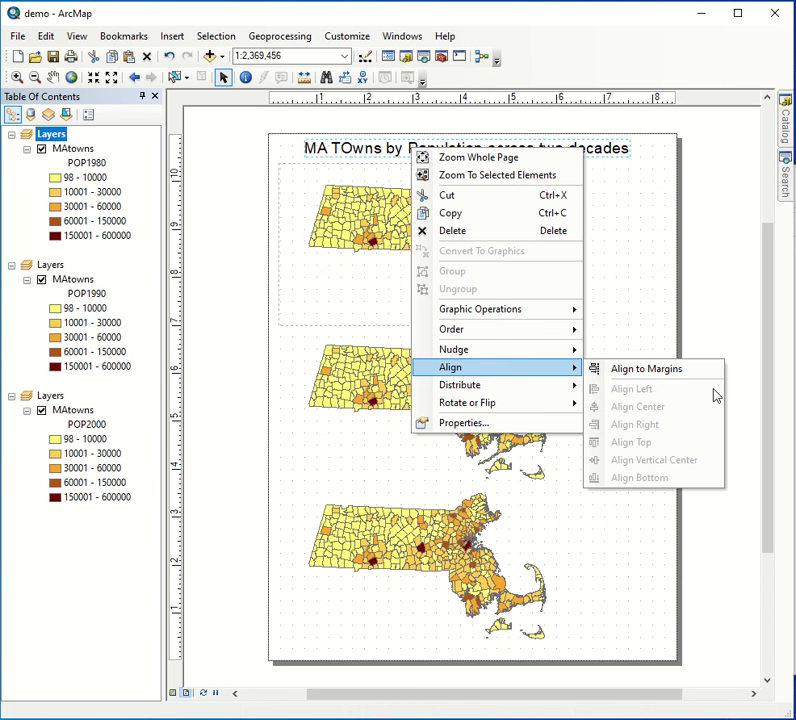
pyautogui.click(665, 371)
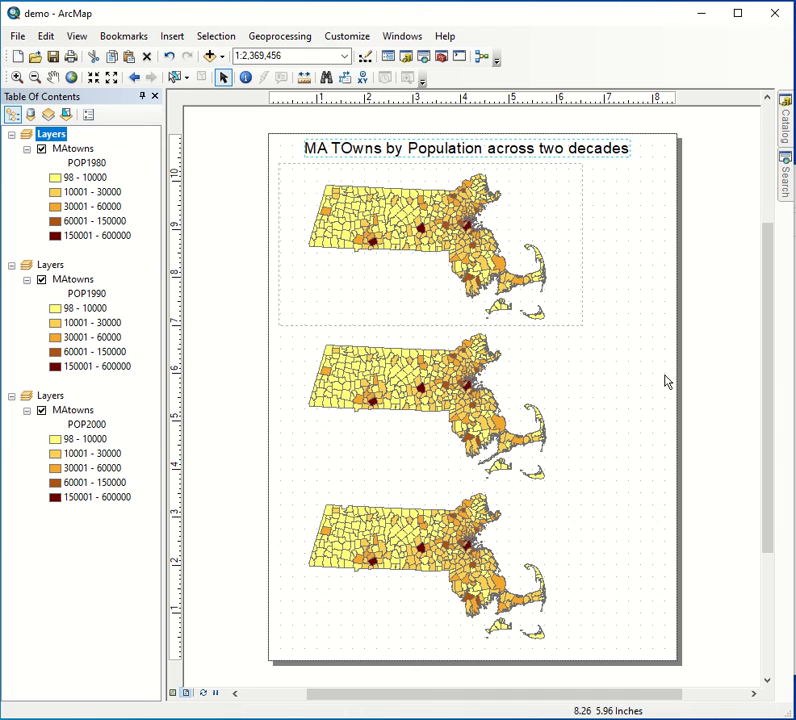
pyautogui.rightClick(548, 148)
pyautogui.moveTo(613, 368)
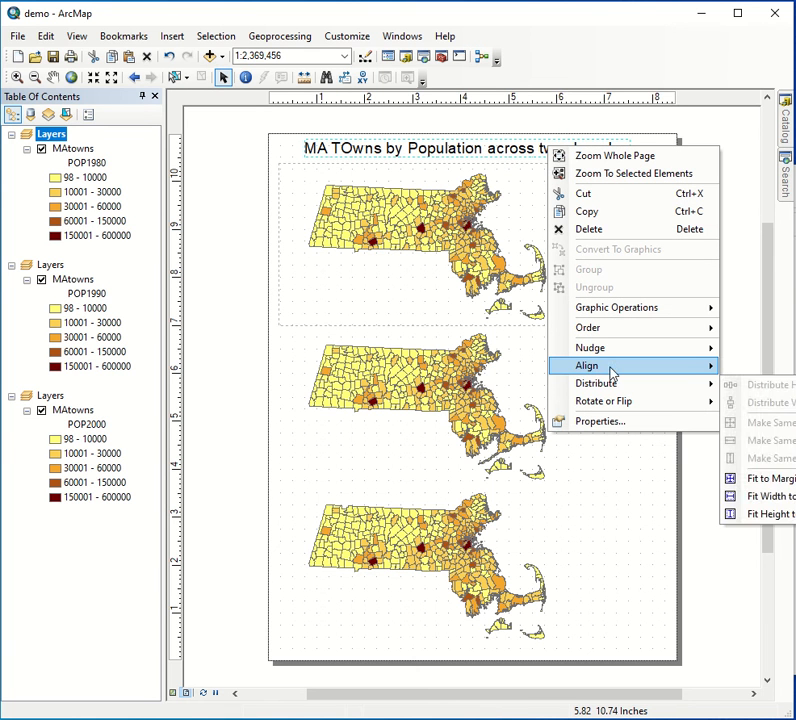
pyautogui.click(740, 405)
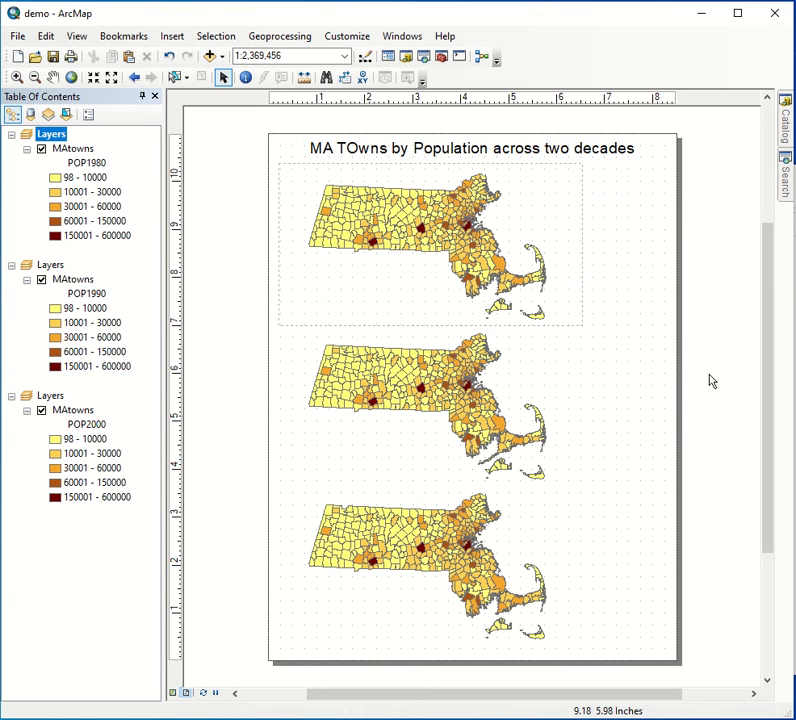
# - Insert a small text crediting the map's author and place it near the page's lower-right corner, nudged slightly up
pyautogui.click(172, 36)
pyautogui.click(192, 91)
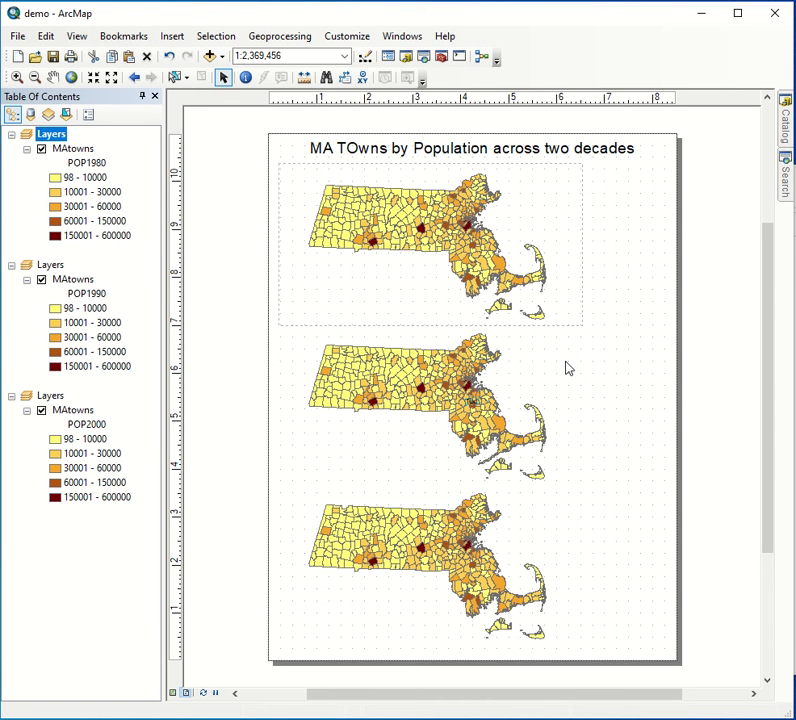
pyautogui.press('Return')
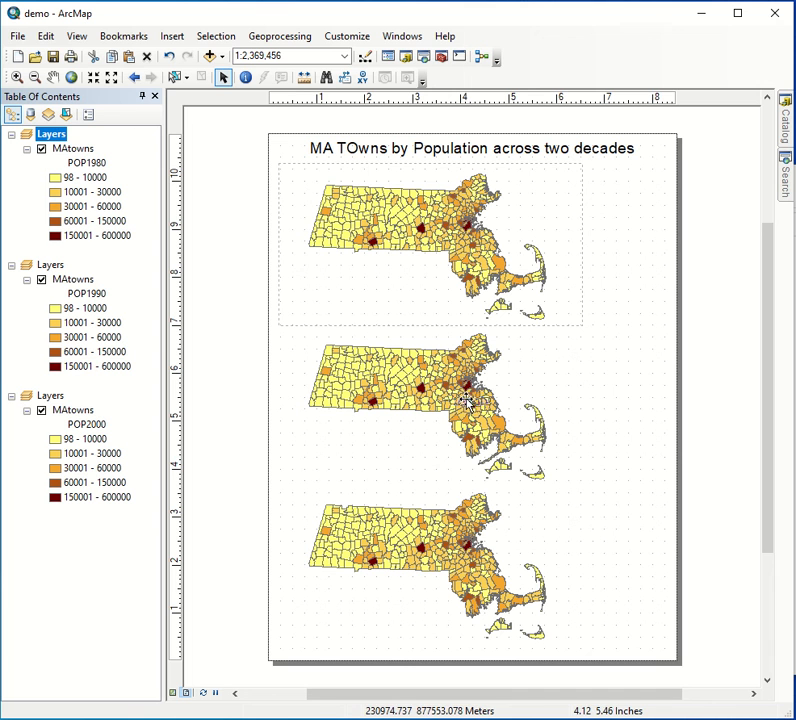
pyautogui.moveTo(470, 395); pyautogui.dragTo(602, 637)
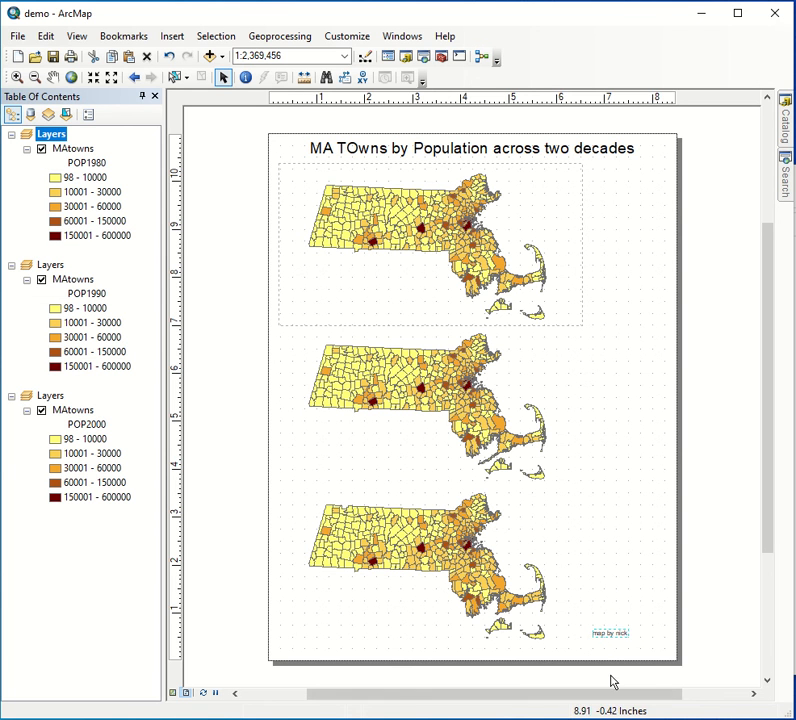
pyautogui.press('Up')
pyautogui.press('Up')
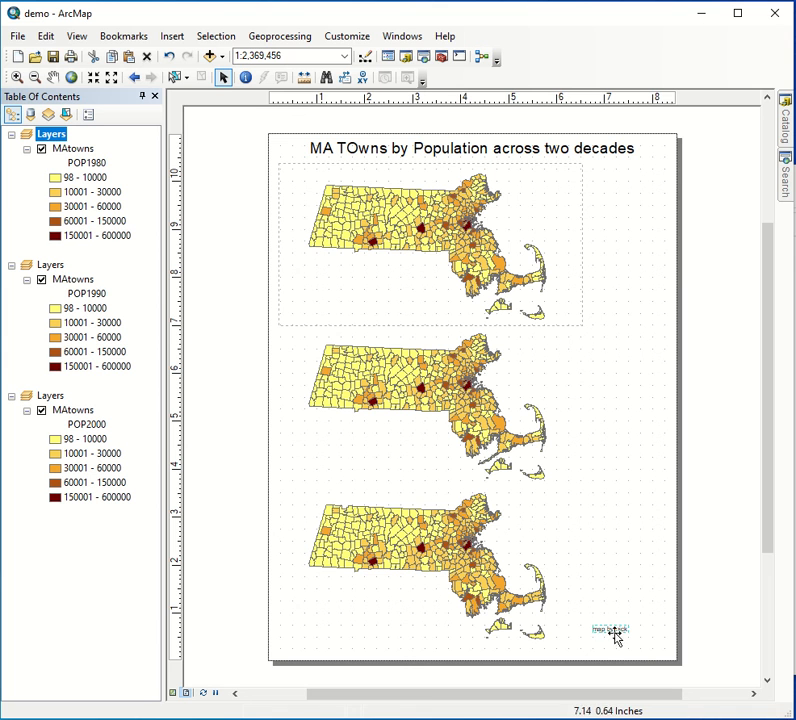
# - Add the title to the selection with the author credit and align both to the page's right margin using Align Right
pyautogui.keyDown('shift'); pyautogui.click(603, 157); pyautogui.keyUp('shift')
pyautogui.rightClick(603, 157)
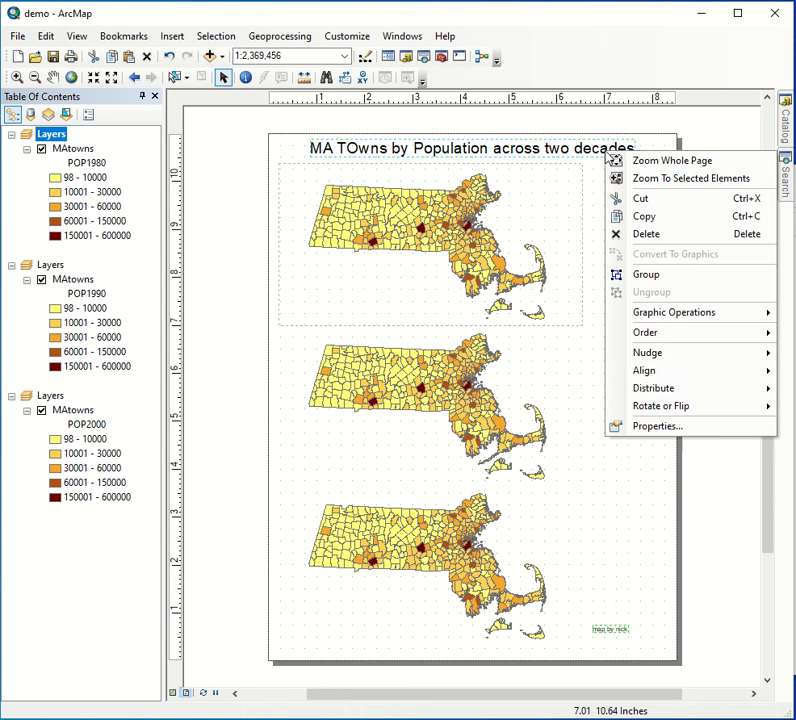
pyautogui.moveTo(675, 376)
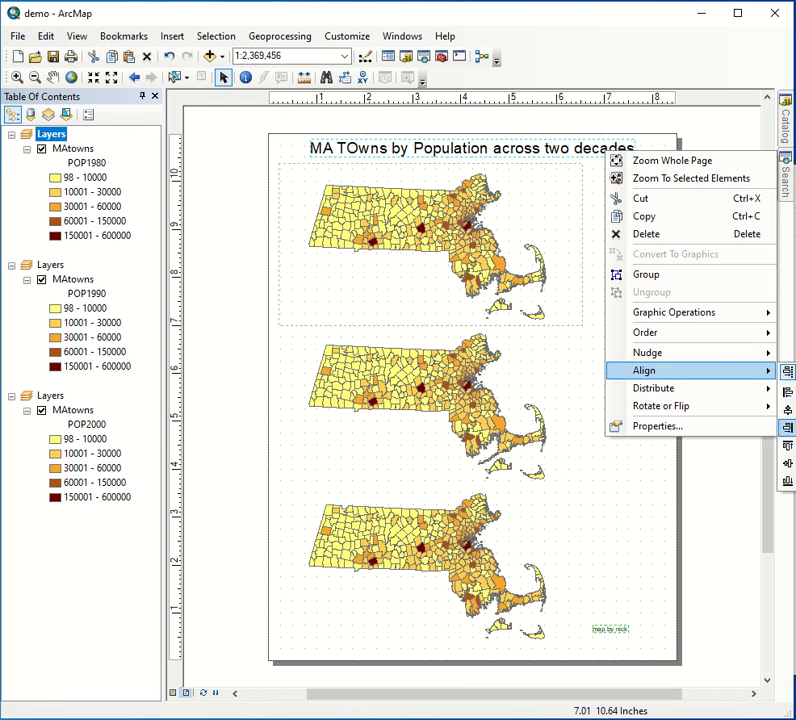
pyautogui.click(786, 427)
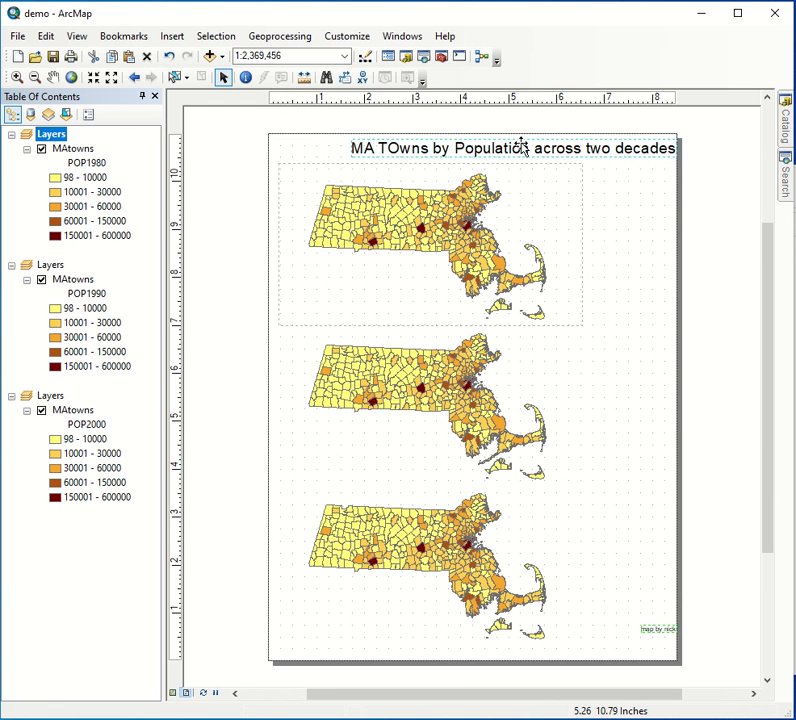
# - Nudge the title and author credit left together until they sit clear of the page's right edge, then deselect them
pyautogui.press('Left')
pyautogui.press('Left')
pyautogui.press('Left')
pyautogui.press('Left')
pyautogui.press('Left')
pyautogui.press('Left')
pyautogui.press('Left')
pyautogui.press('Left')
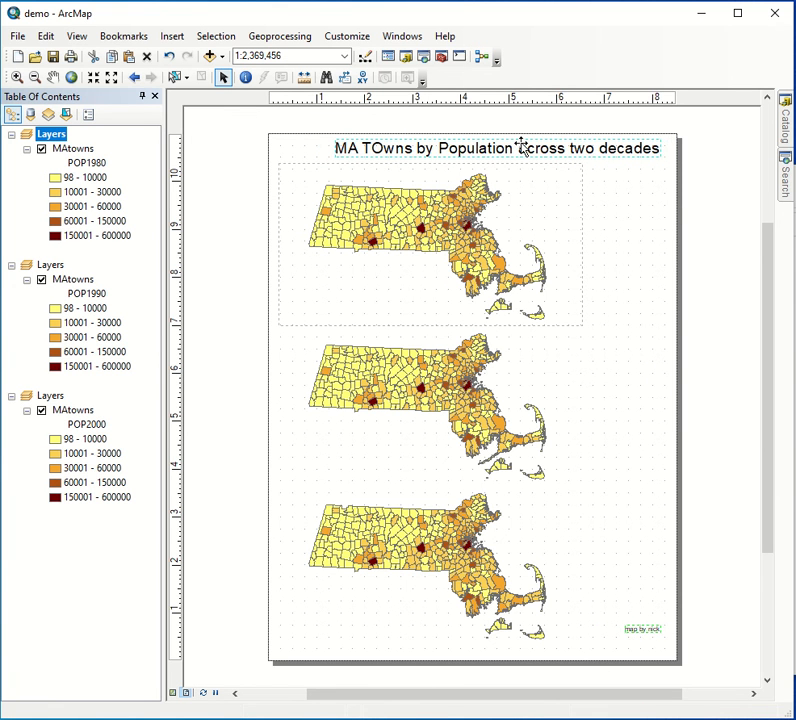
pyautogui.press('Left')
pyautogui.press('Left')
pyautogui.press('Left')
pyautogui.press('Left')
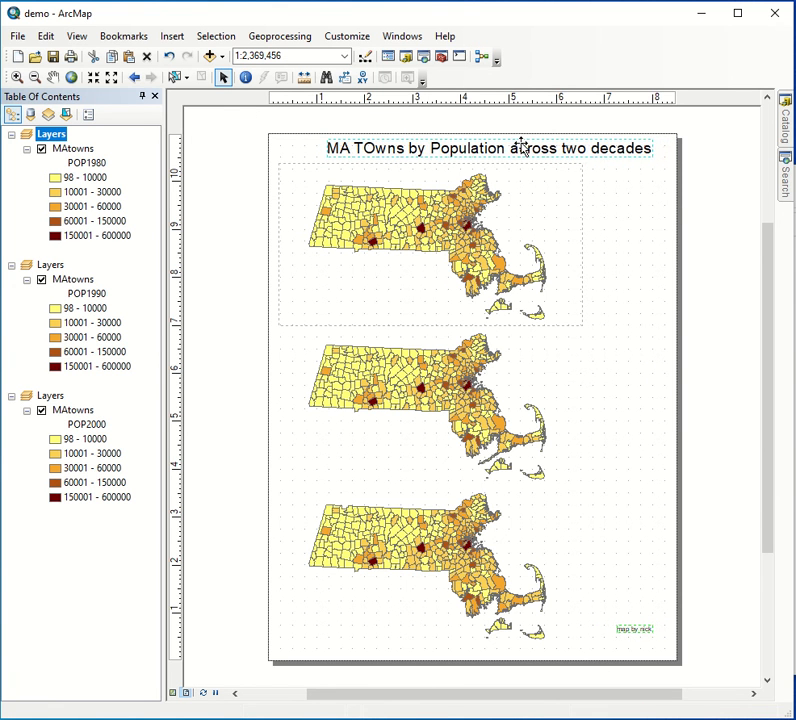
pyautogui.press('Left')
pyautogui.press('Left')
pyautogui.press('Left')
pyautogui.press('Left')
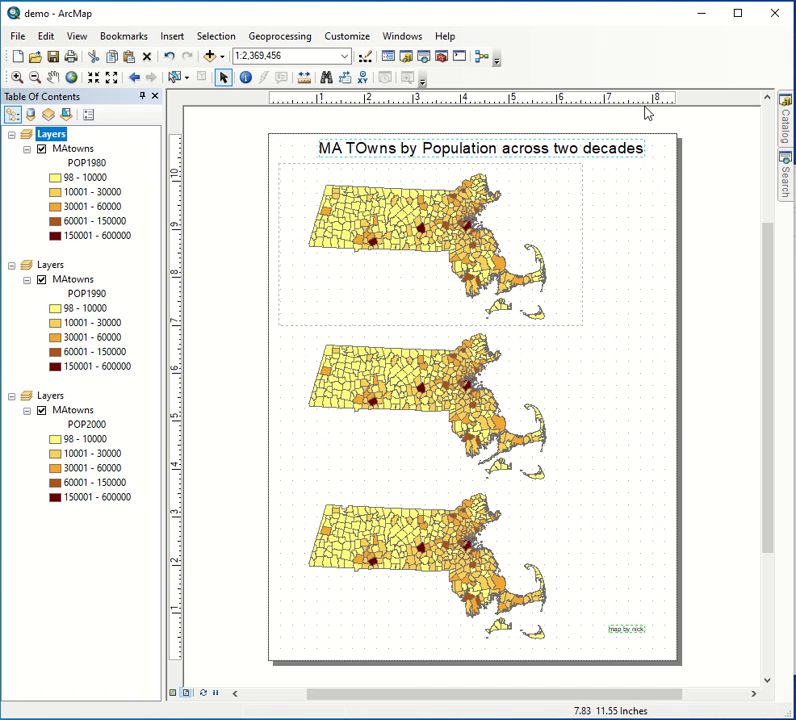
pyautogui.click(652, 507)
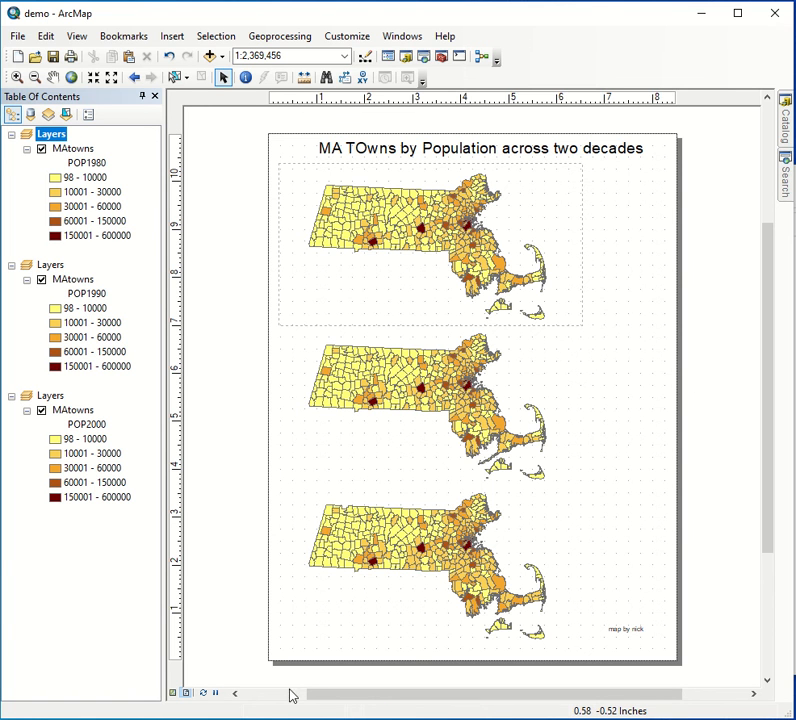
# - Pan the map in the 1980 data frame down and to the right, then return to the Select Elements tool
pyautogui.click(53, 77)
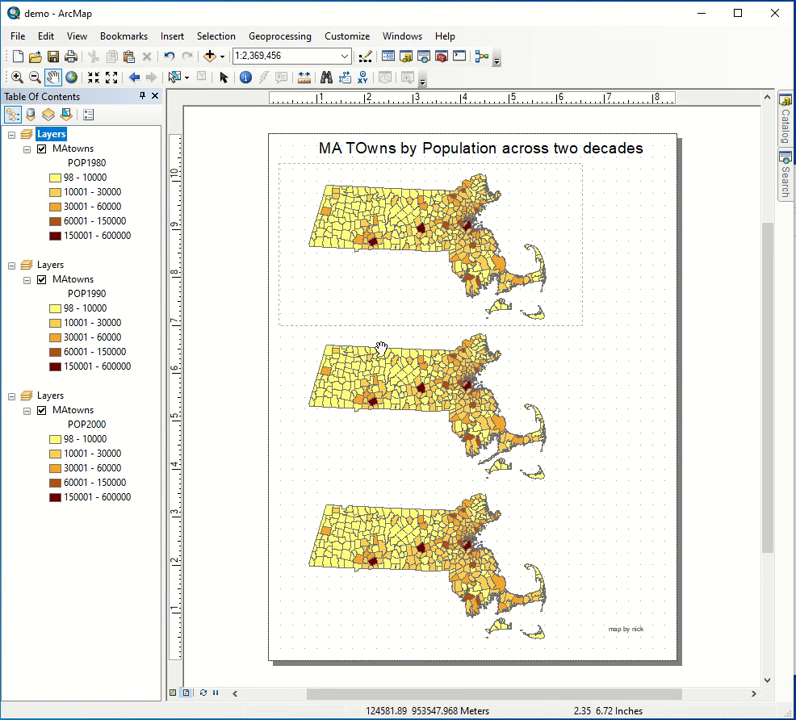
pyautogui.moveTo(408, 232); pyautogui.dragTo(426, 248)
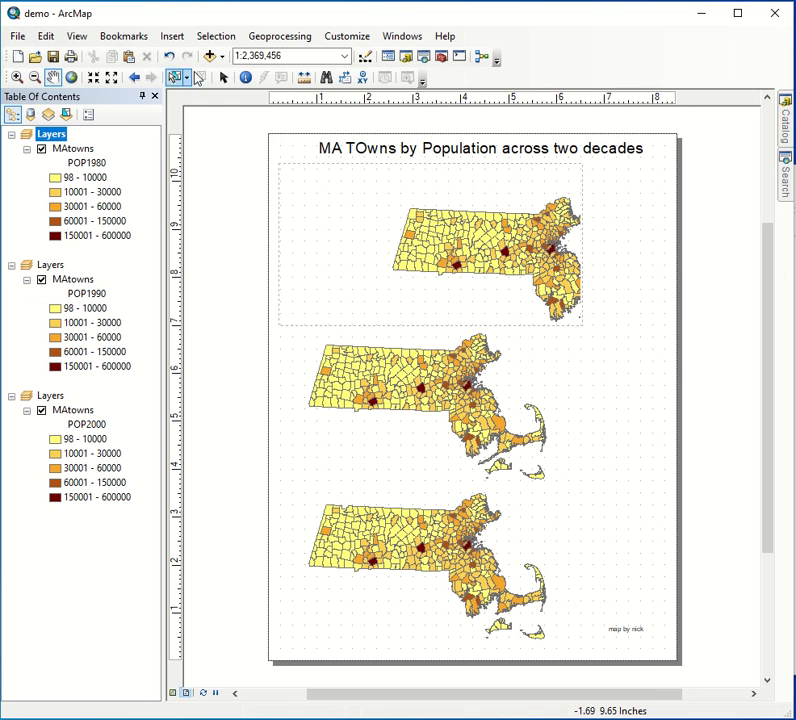
pyautogui.click(223, 77)
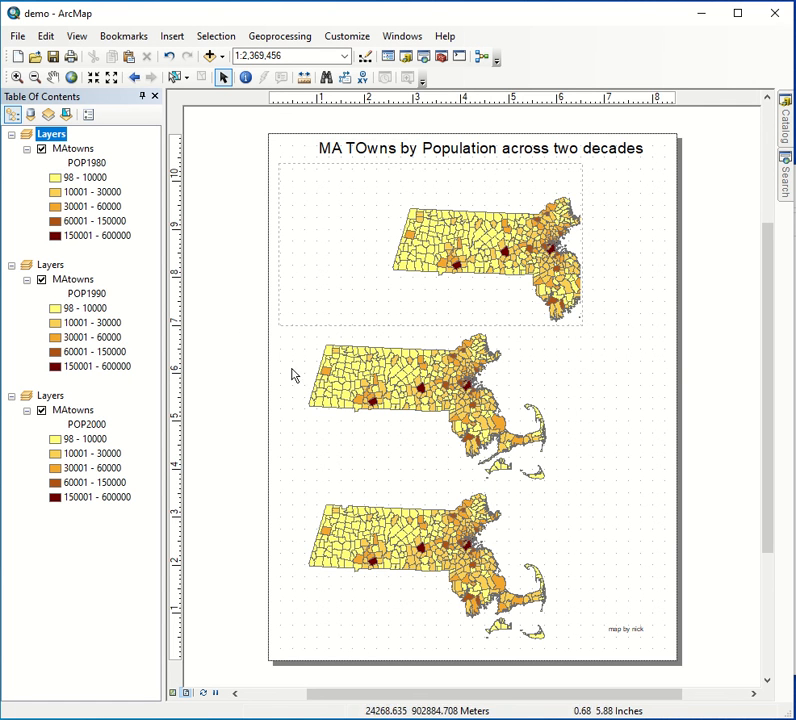
# - Create a bookmark named Bookmark 1 from the 1990 data frame's extent and recall it in that frame
pyautogui.click(366, 474)
pyautogui.click(402, 546)
pyautogui.click(337, 419)
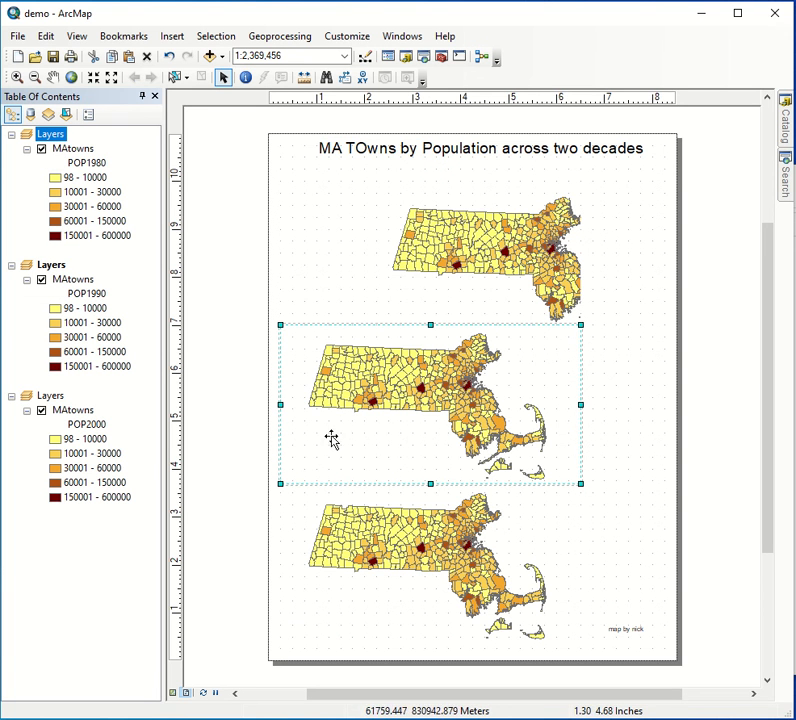
pyautogui.click(123, 36)
pyautogui.click(105, 53)
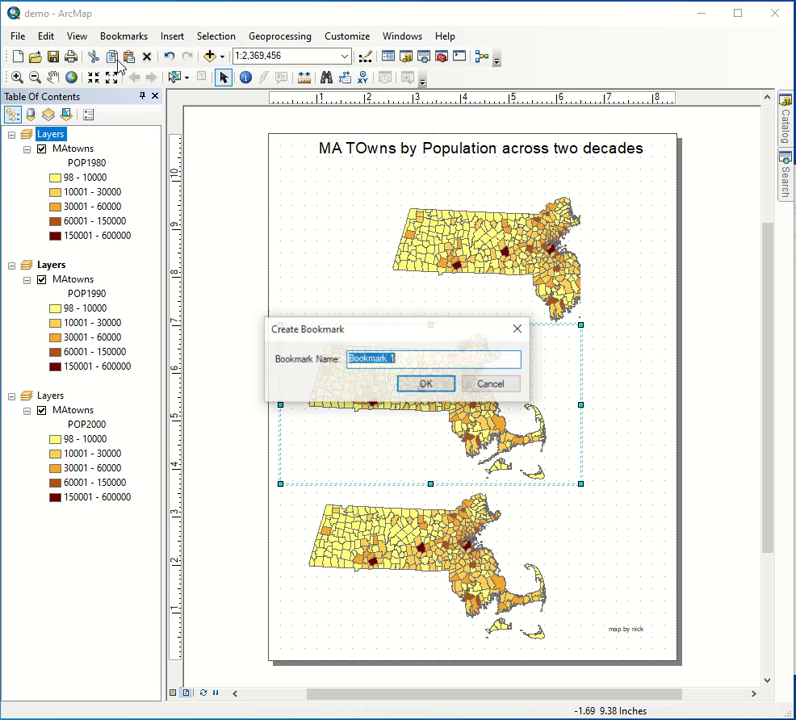
pyautogui.click(420, 386)
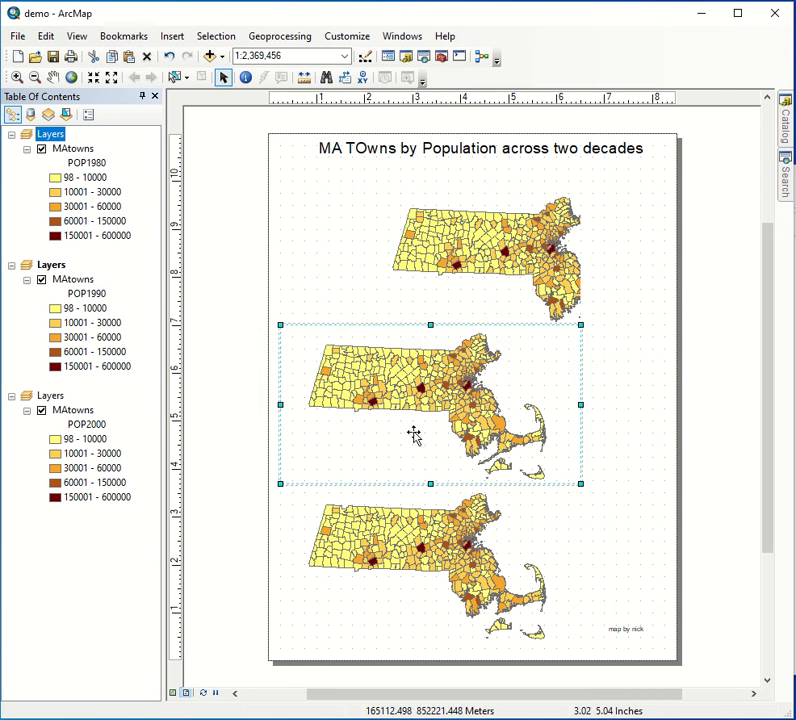
pyautogui.click(123, 35)
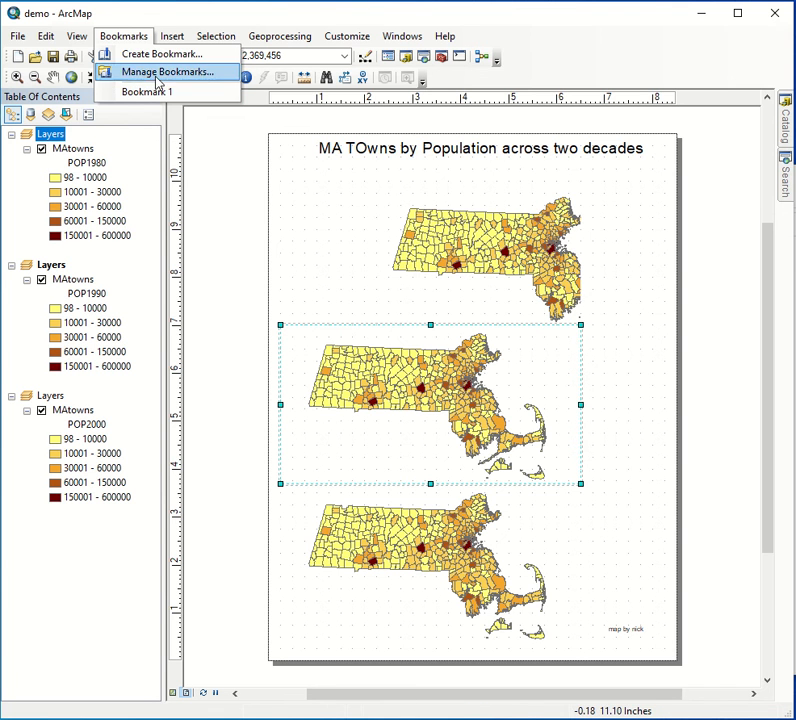
pyautogui.click(150, 92)
# - Open the bookmark manager for the 1980 data frame, then for the 1990 data frame
pyautogui.click(338, 220)
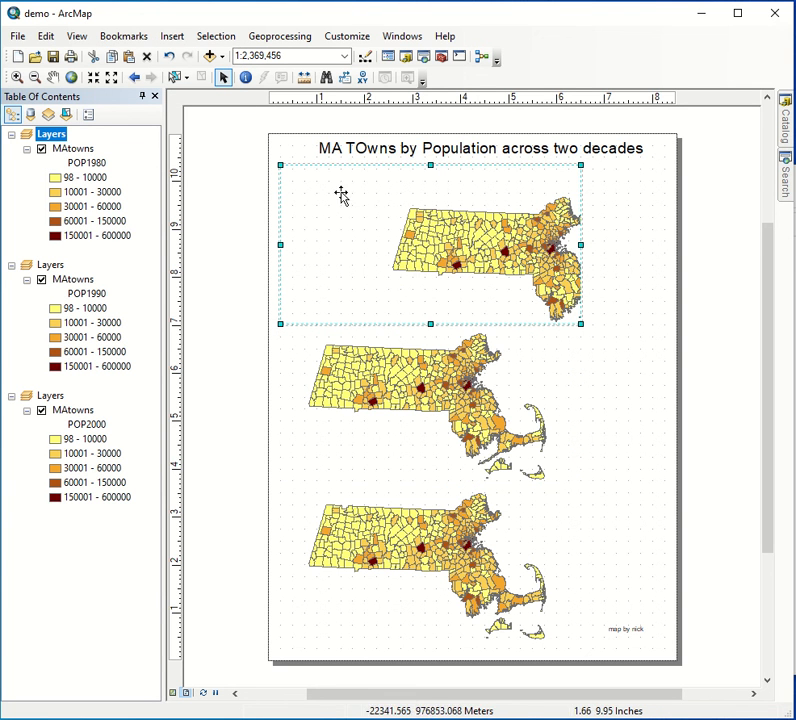
pyautogui.click(115, 34)
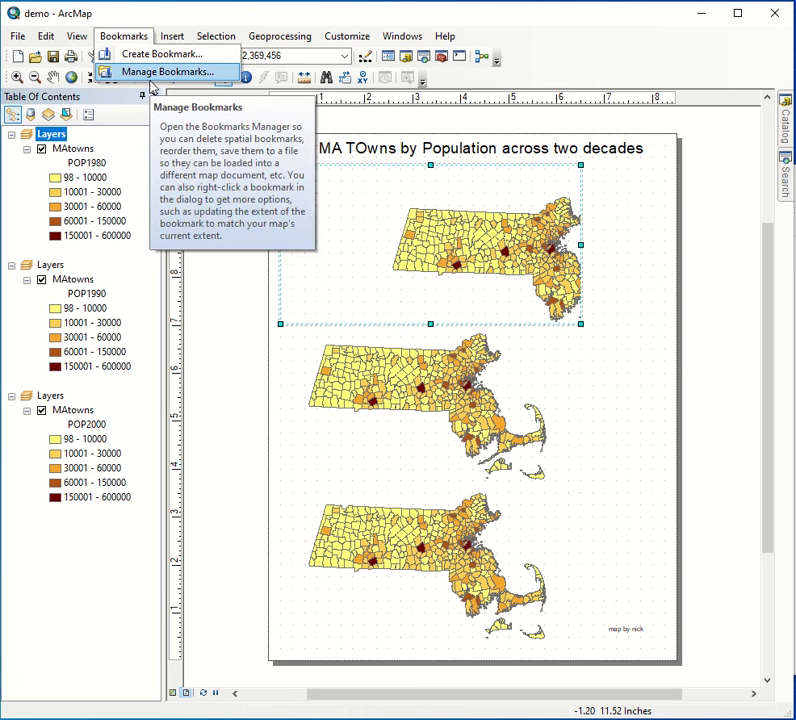
pyautogui.click(149, 77)
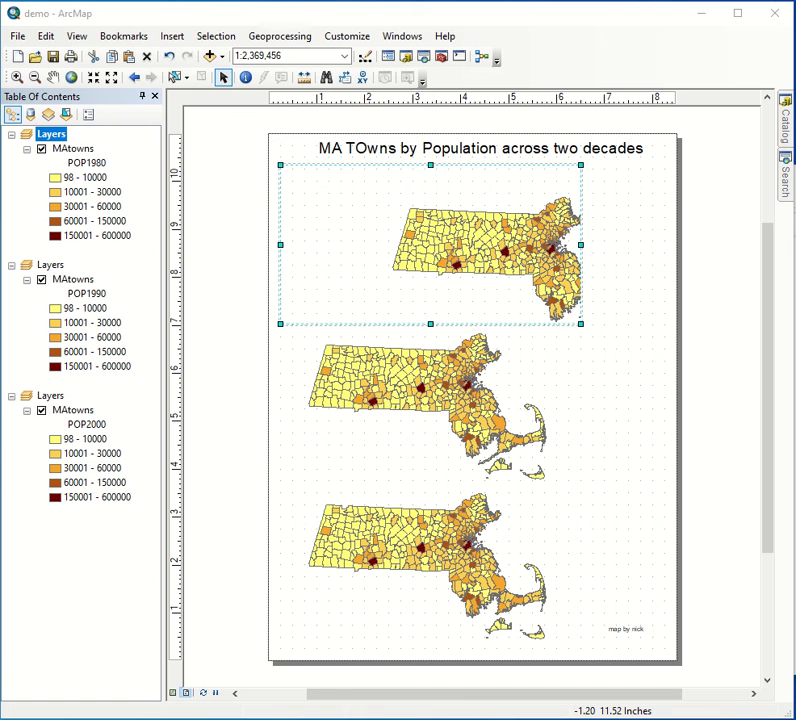
pyautogui.click(296, 347)
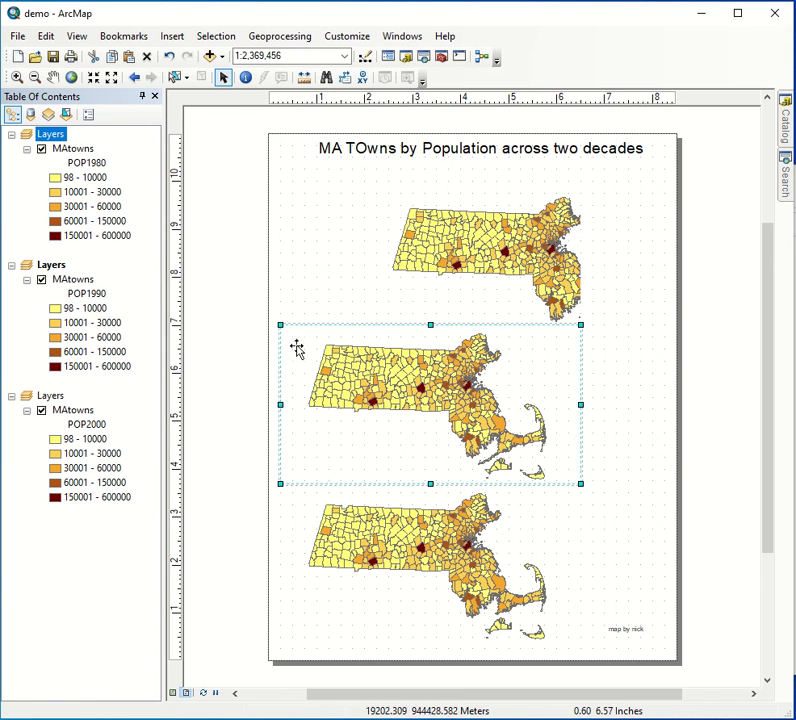
pyautogui.click(126, 36)
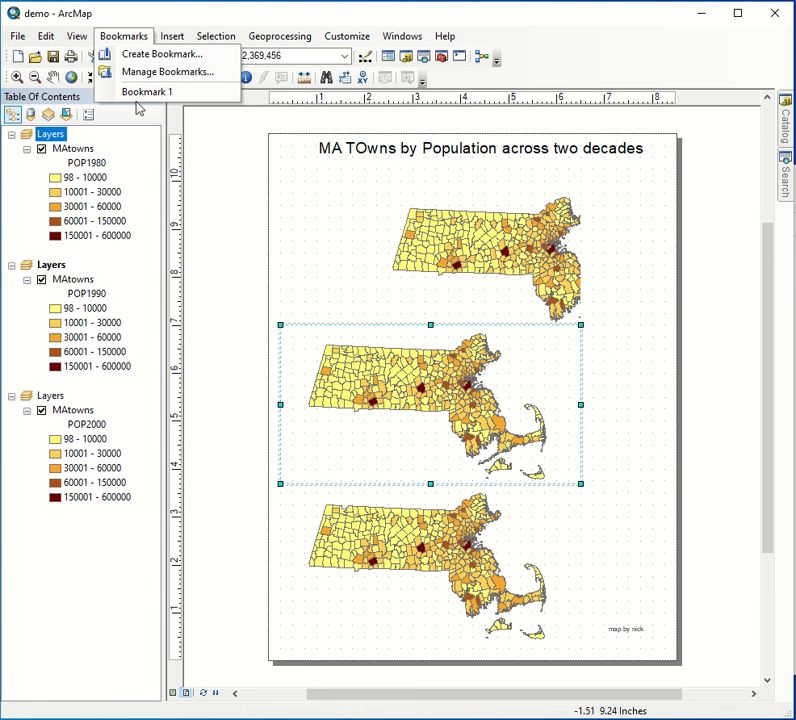
pyautogui.click(147, 73)
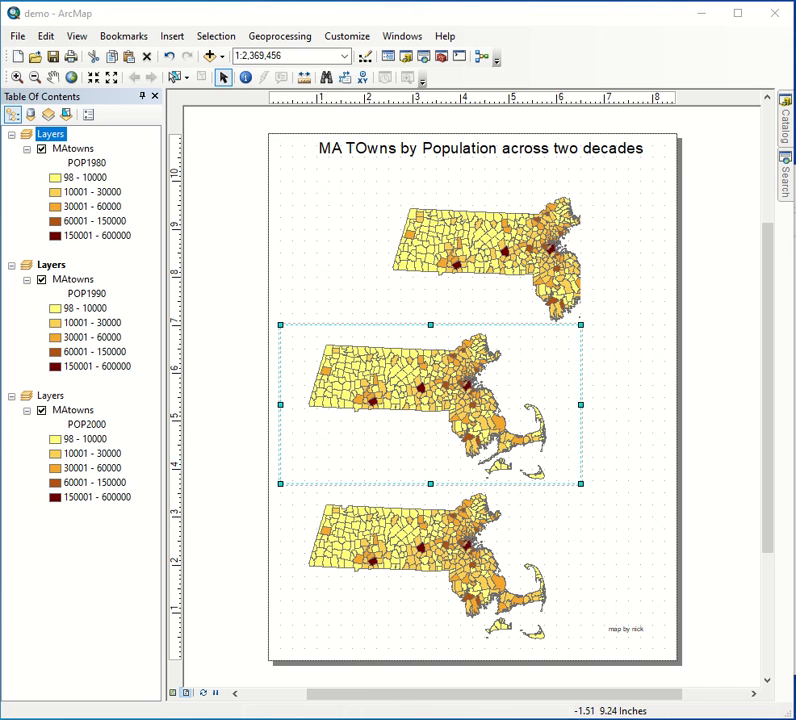
# - Restore the 1980 data frame's map to the bookmarked extent through the bookmark manager, then deselect the frame
pyautogui.click(337, 245)
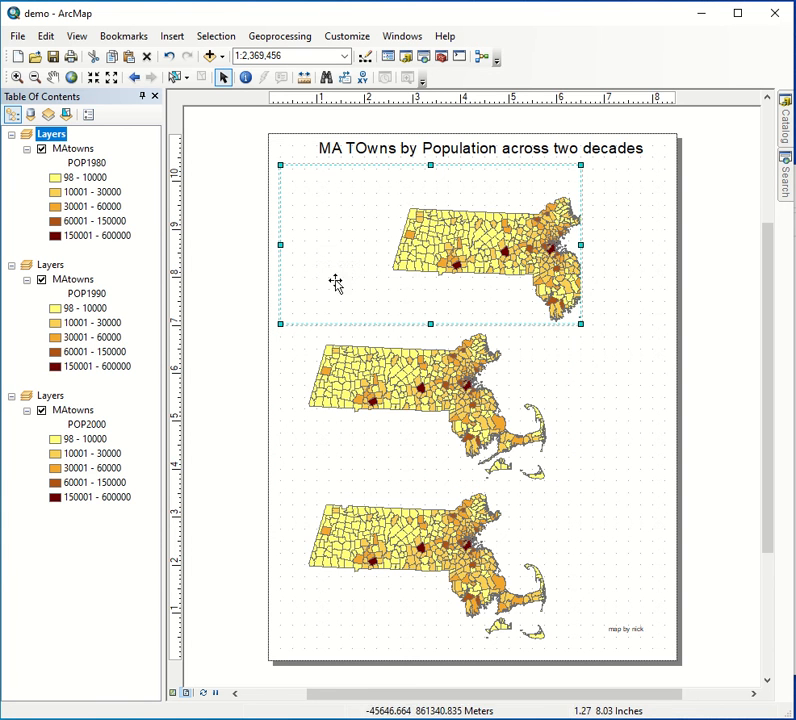
pyautogui.click(114, 41)
pyautogui.click(137, 73)
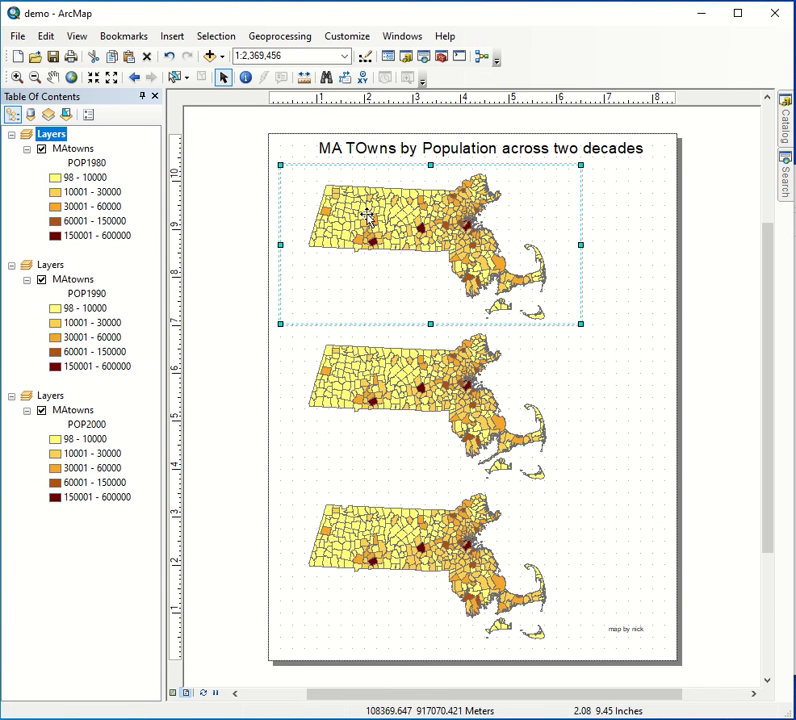
pyautogui.click(600, 370)
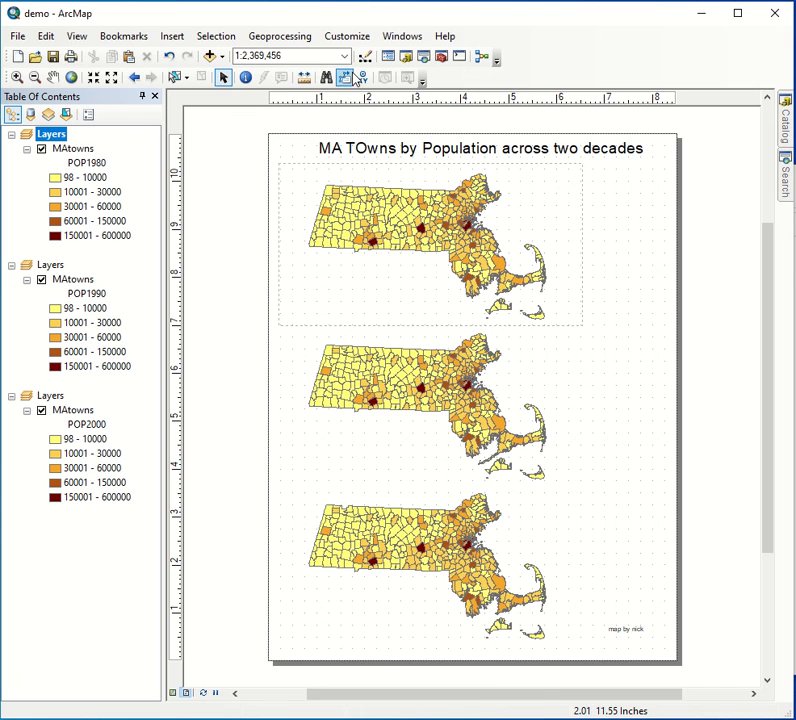
# - Select the 1980 data frame and shrink its map with repeated Fixed Zoom Out
pyautogui.click(316, 55)
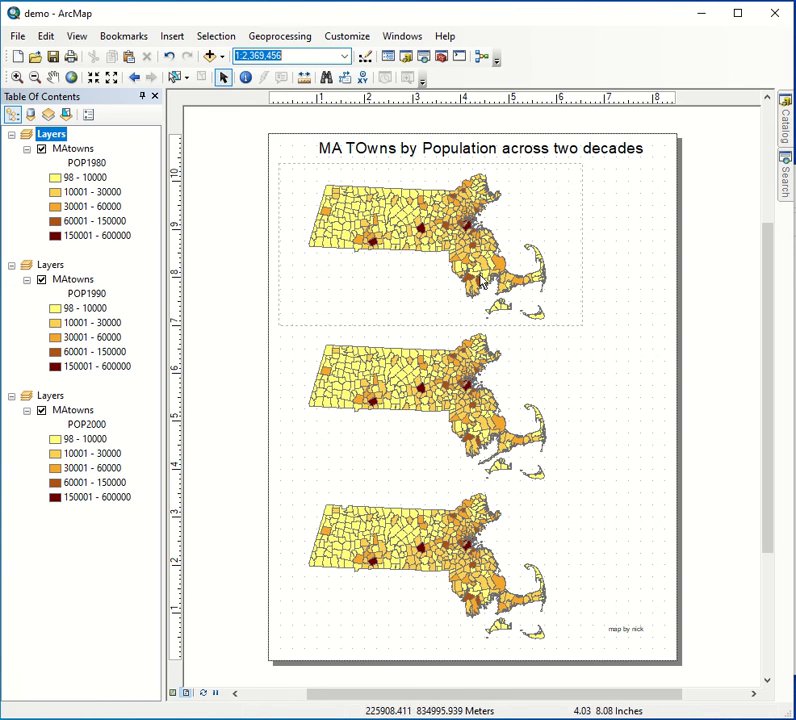
pyautogui.click(410, 279)
pyautogui.click(111, 78)
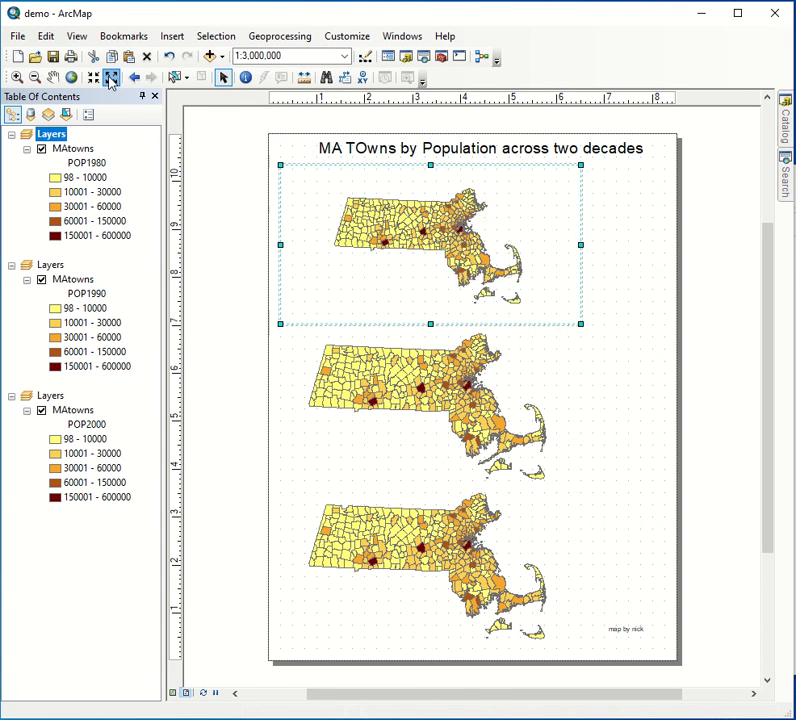
pyautogui.click(111, 78)
pyautogui.click(111, 78)
pyautogui.click(111, 78)
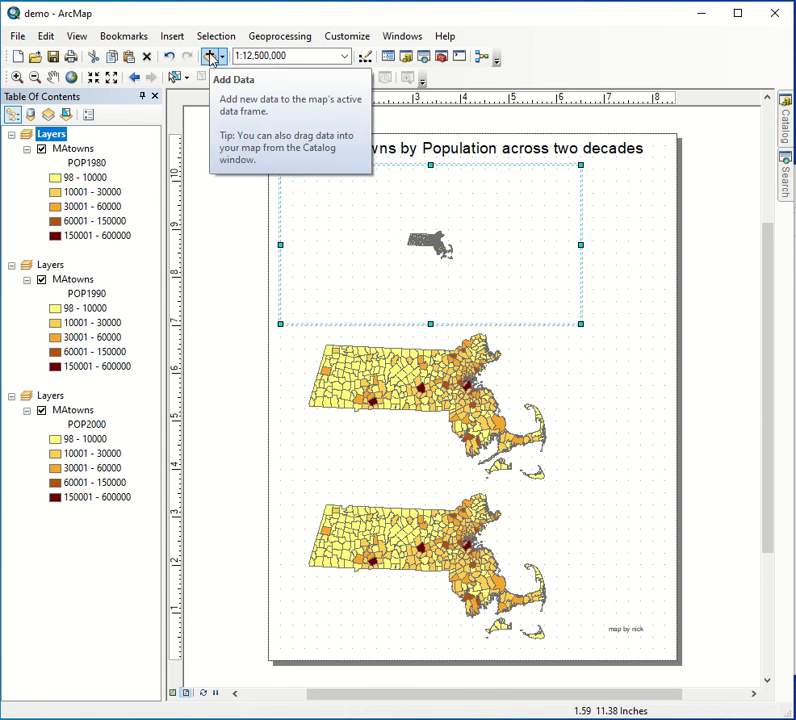
# - Recall the saved bookmark in the 1980 data frame to restore its map extent, then deselect the frame
pyautogui.click(123, 36)
pyautogui.click(126, 92)
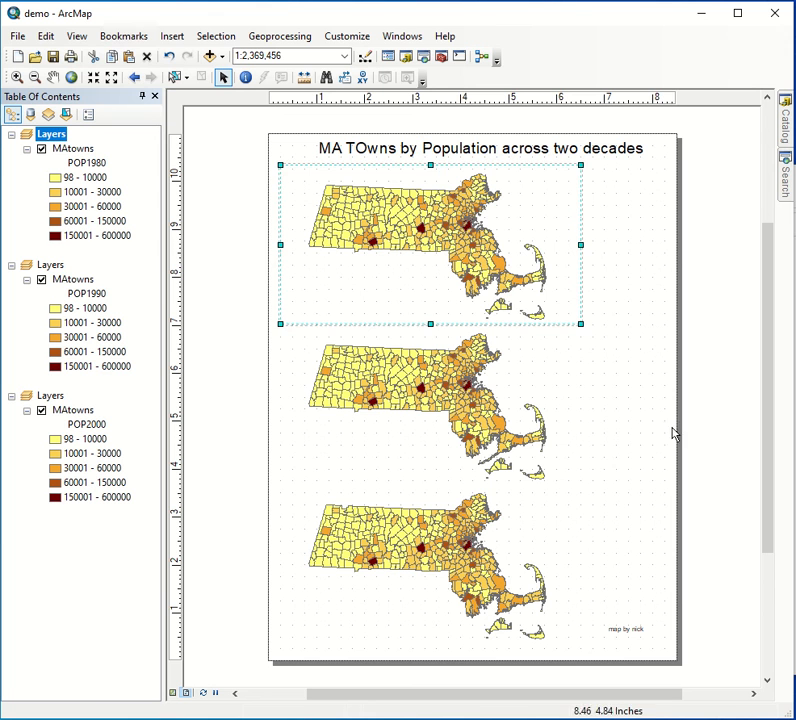
pyautogui.click(640, 457)
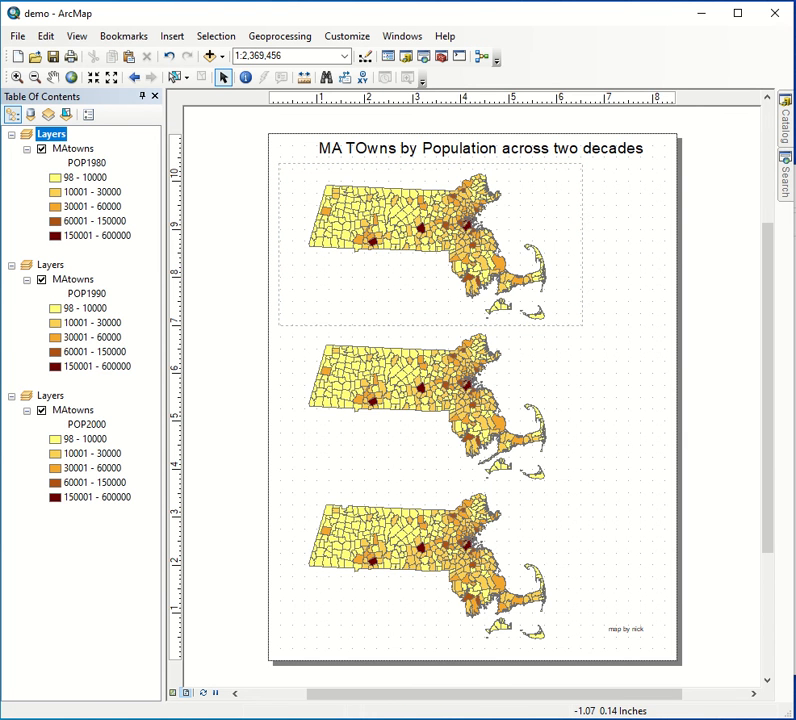
pyautogui.moveTo(98, 10)
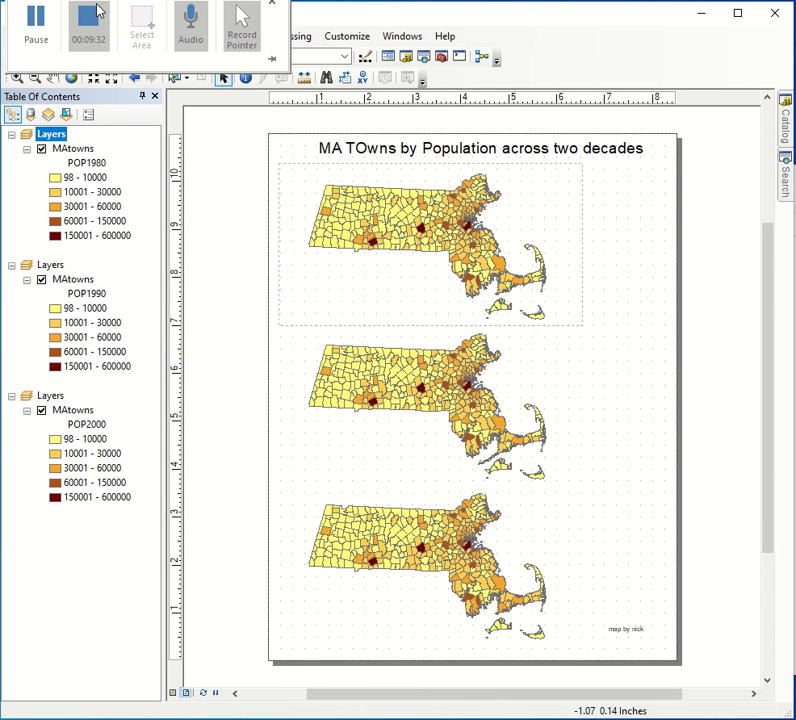